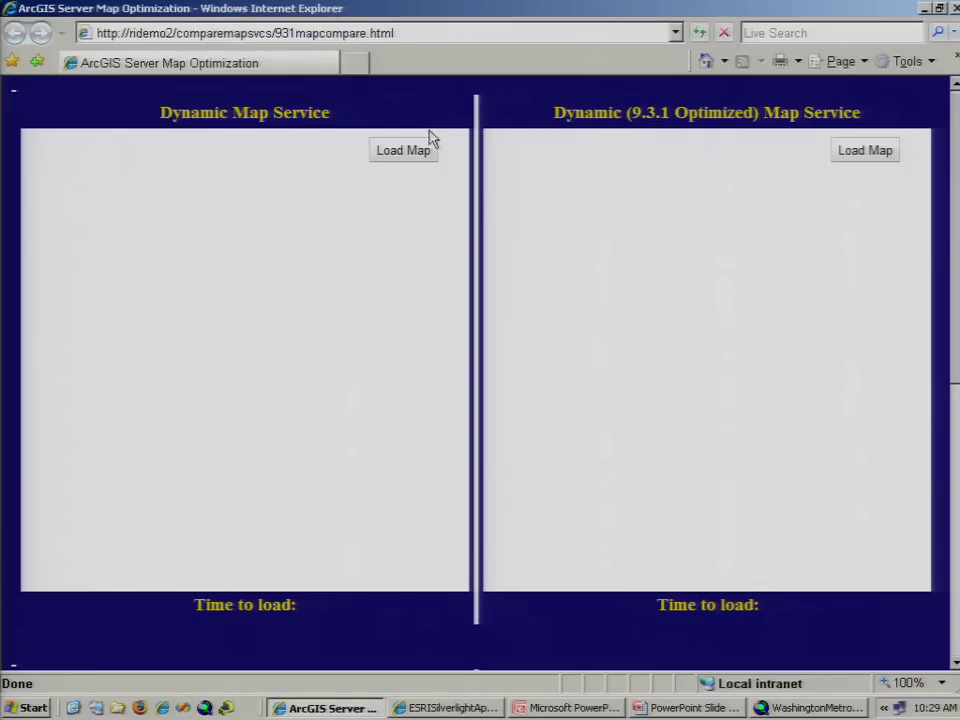
- Load the unoptimized dynamic map and zoom from DC down to the Capitol grounds (3.94 s redraw)
click(411, 151)
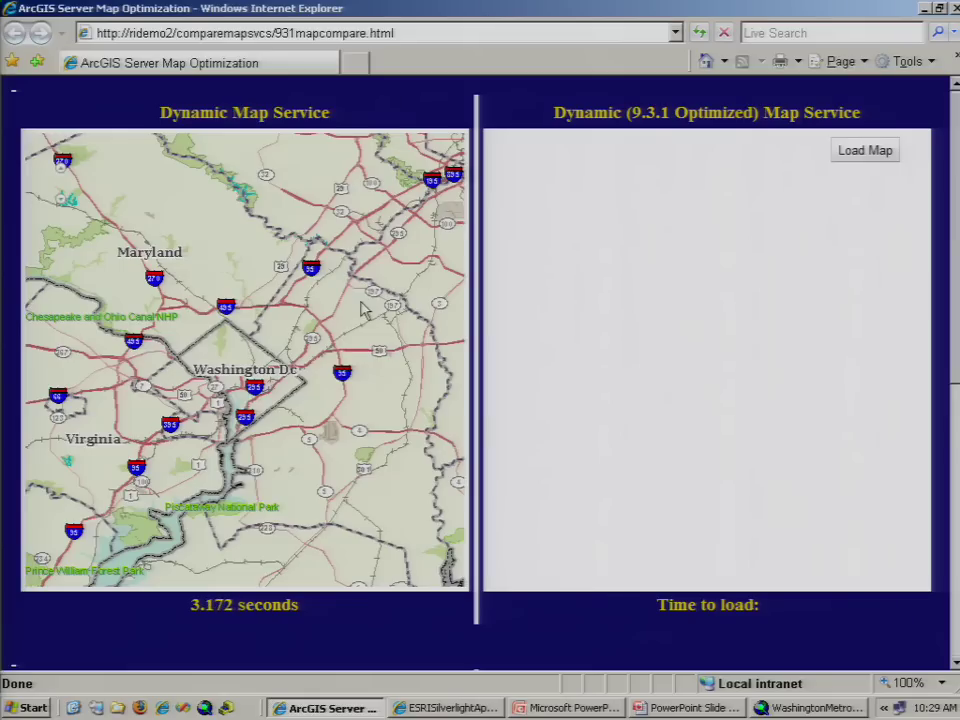
drag(193, 339, 310, 458)
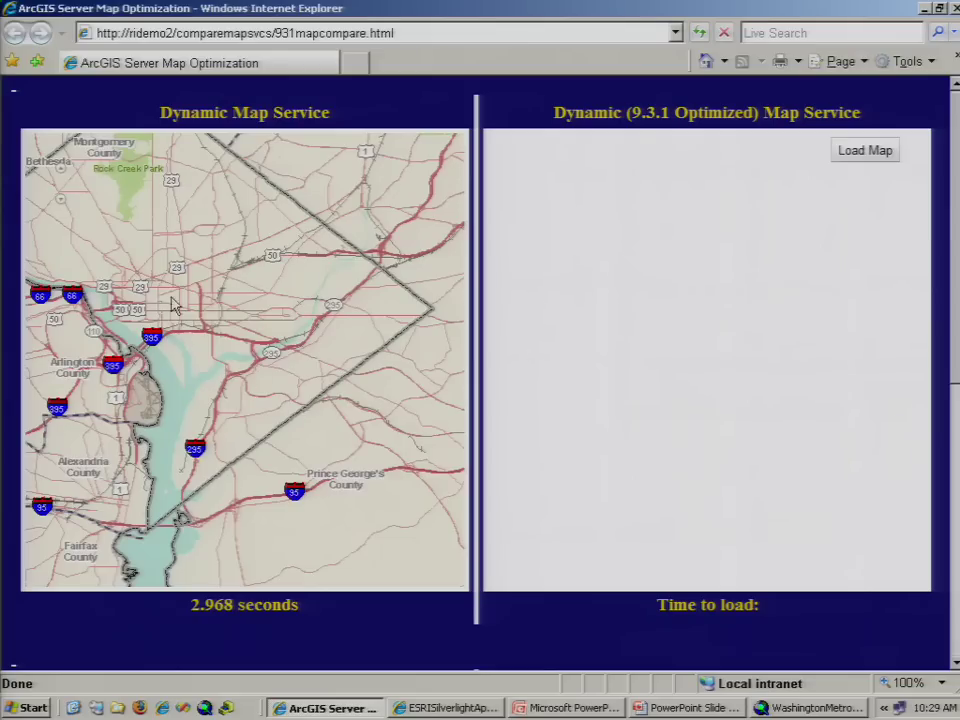
drag(167, 294, 265, 375)
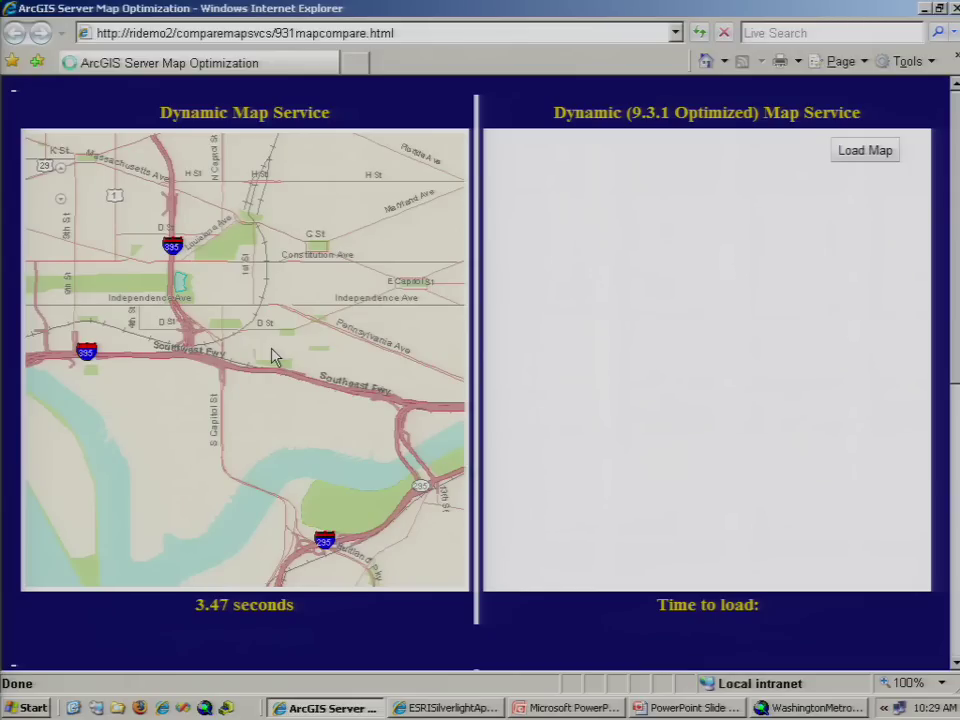
drag(135, 207, 300, 373)
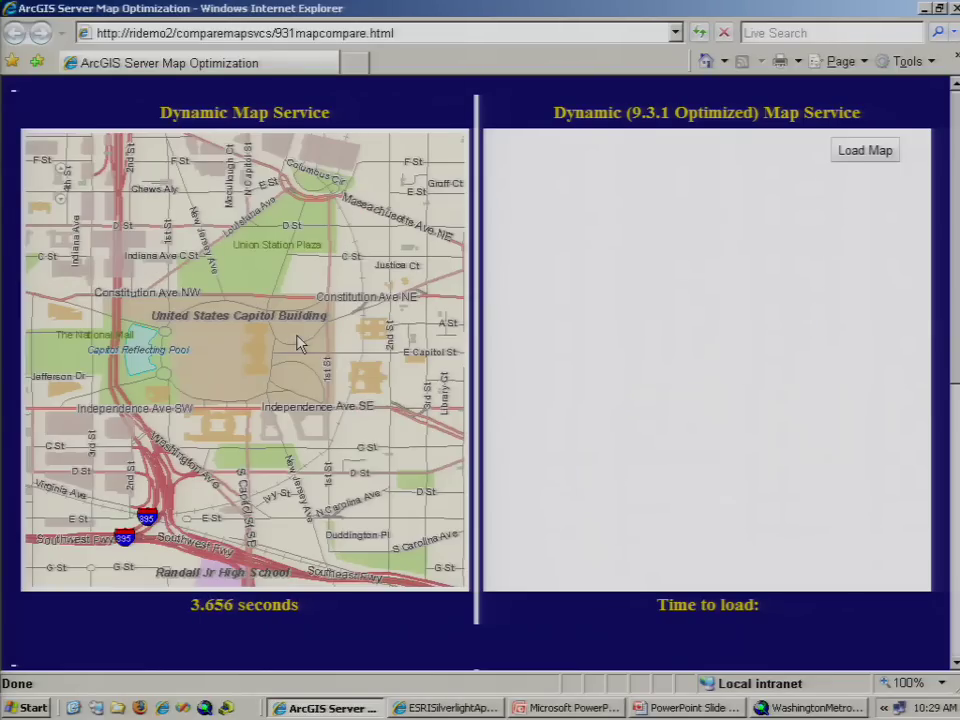
drag(111, 253, 60, 310)
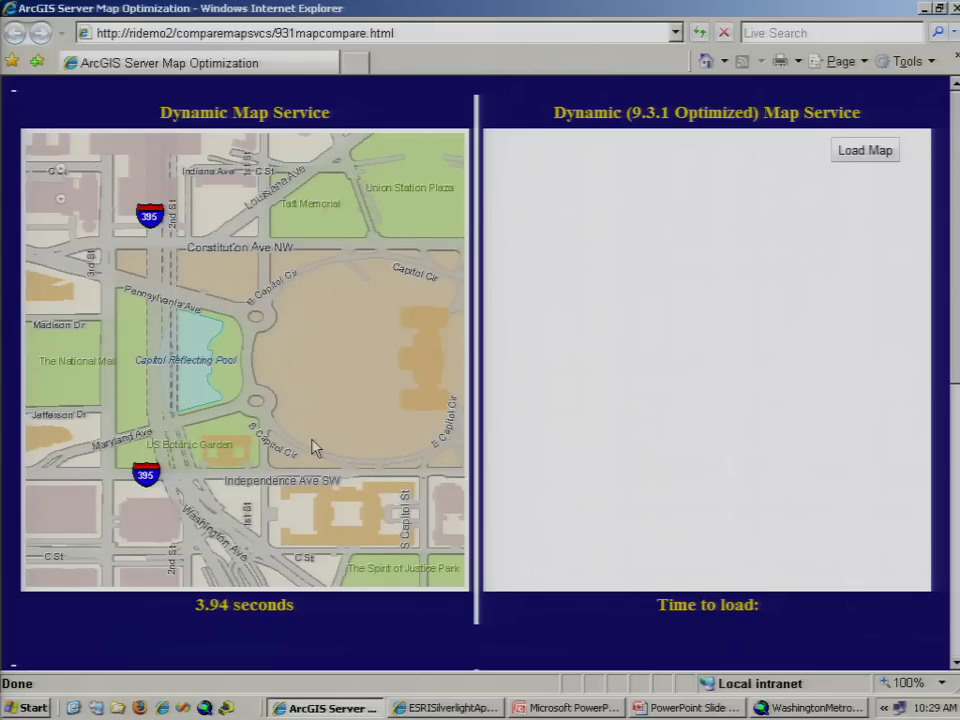
- Load the 9.3.1-optimized map and zoom it in through central Washington onto the Capitol
click(878, 155)
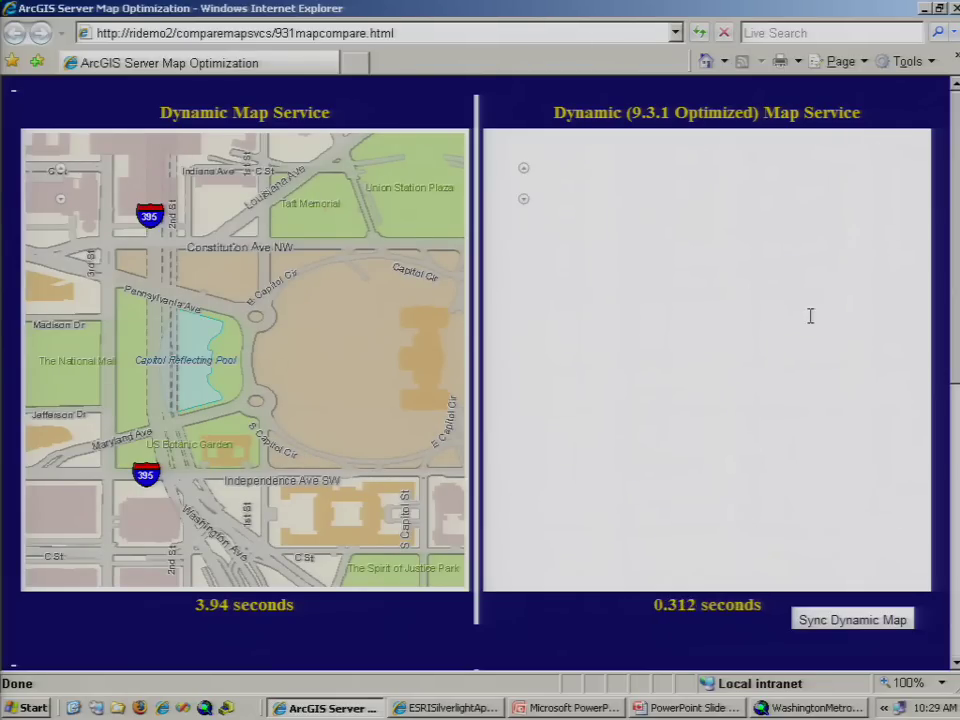
drag(574, 274, 812, 503)
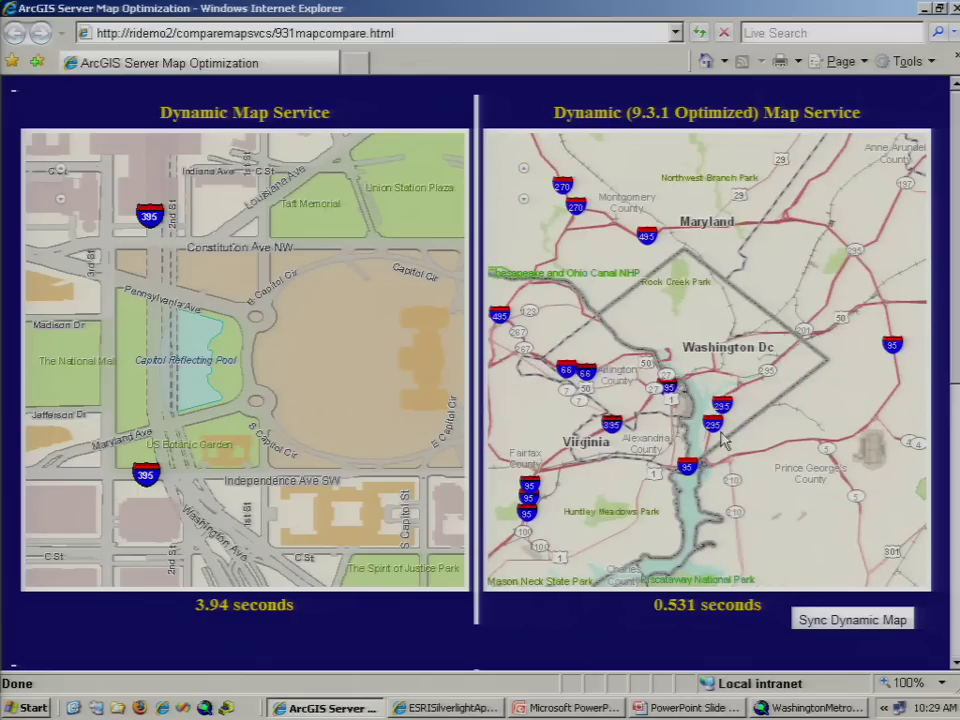
drag(648, 318, 765, 441)
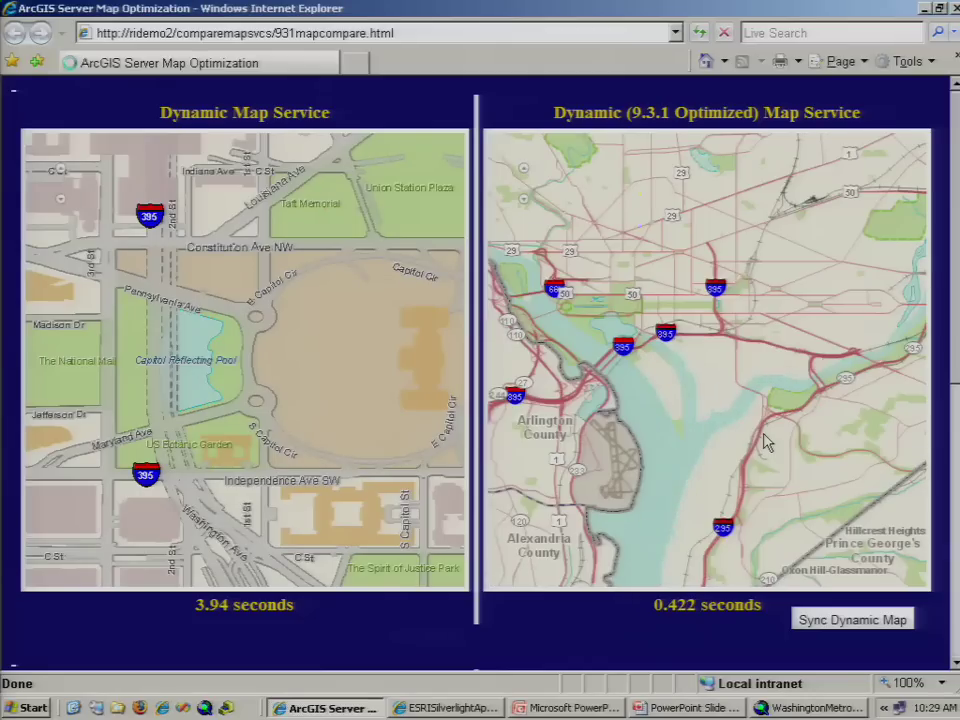
drag(652, 209, 783, 365)
drag(612, 311, 825, 510)
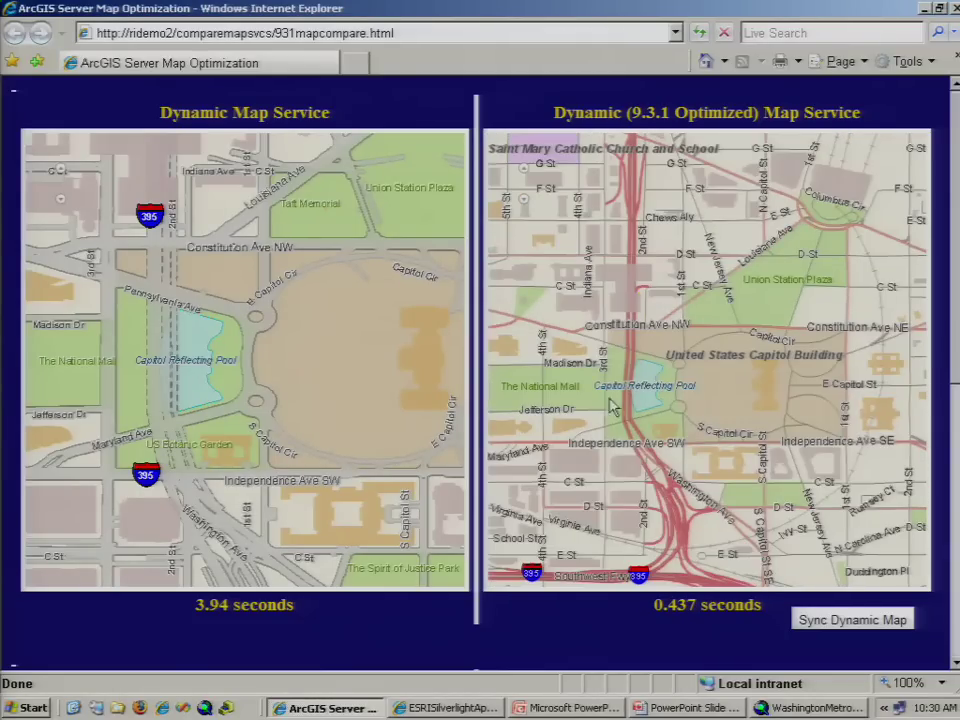
drag(611, 403, 800, 378)
drag(652, 256, 910, 510)
- Pan the optimized map west to the National Mall, then scroll to the cached and ArcIMS panels
scroll(910, 510, down, 2)
drag(593, 281, 723, 299)
drag(576, 401, 872, 396)
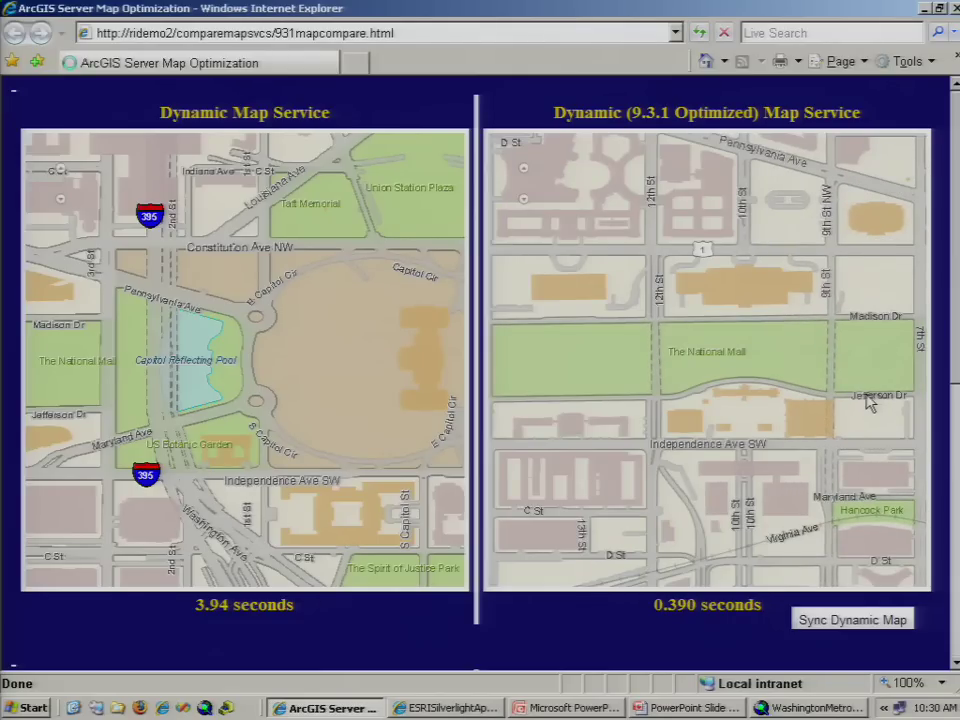
scroll(956, 275, down, 1)
drag(956, 275, 953, 578)
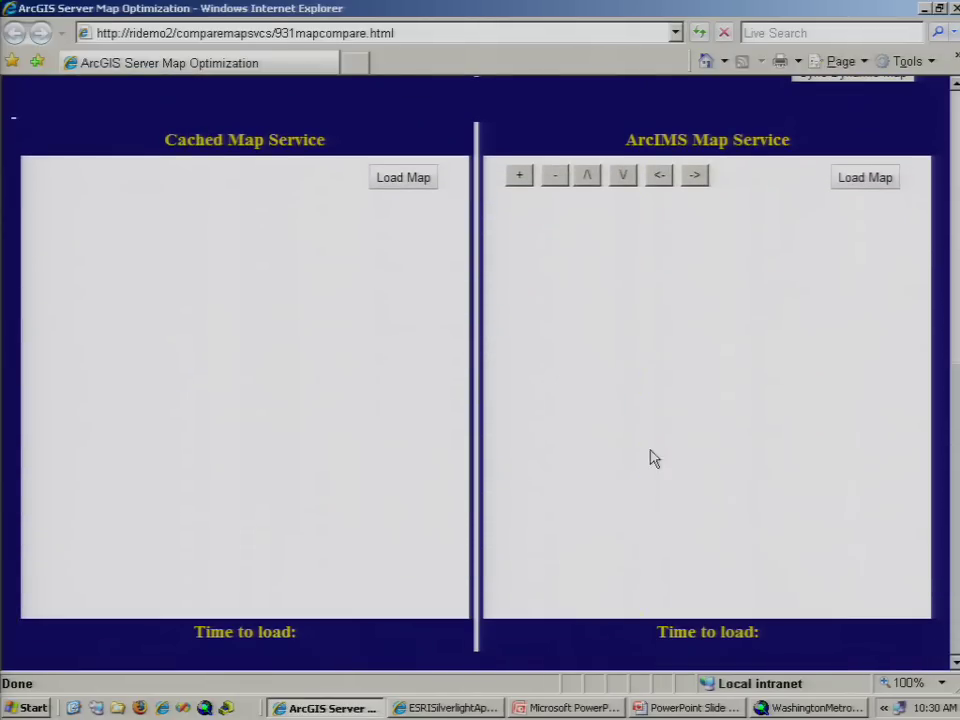
- Load the cached map and zoom to the National Mall (0.62 s), then load the ArcIMS map (2.469 s)
click(399, 177)
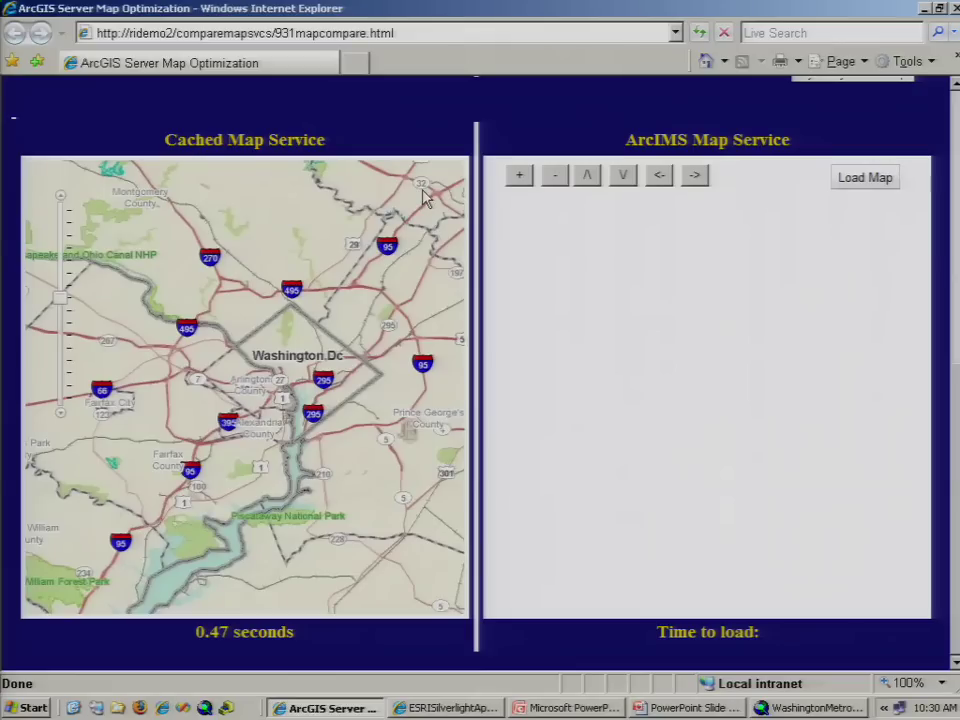
drag(107, 234, 424, 506)
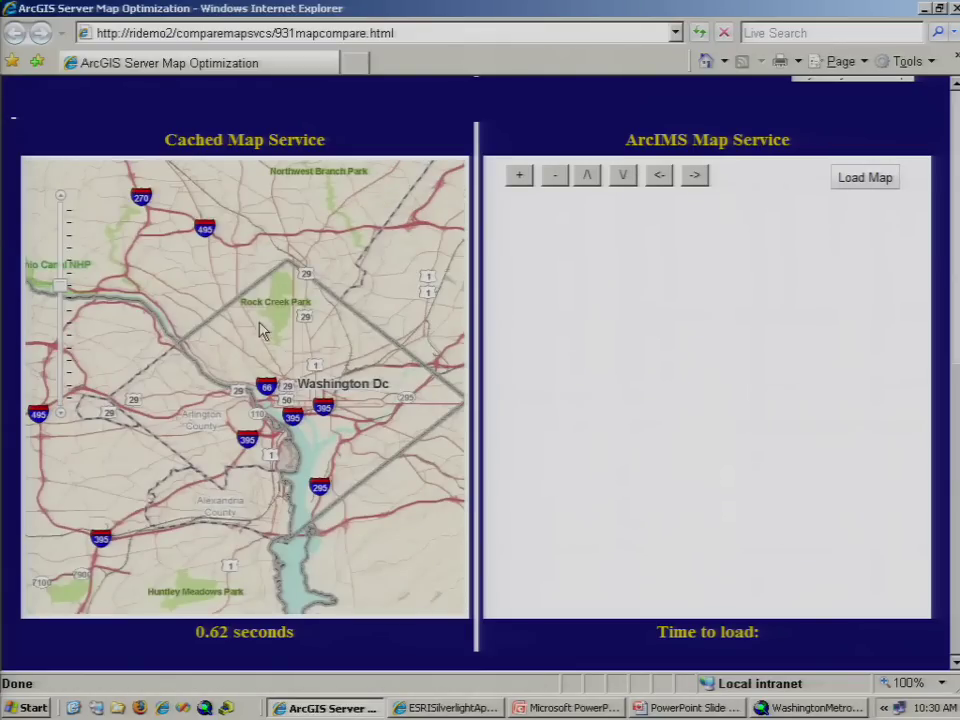
drag(190, 250, 434, 508)
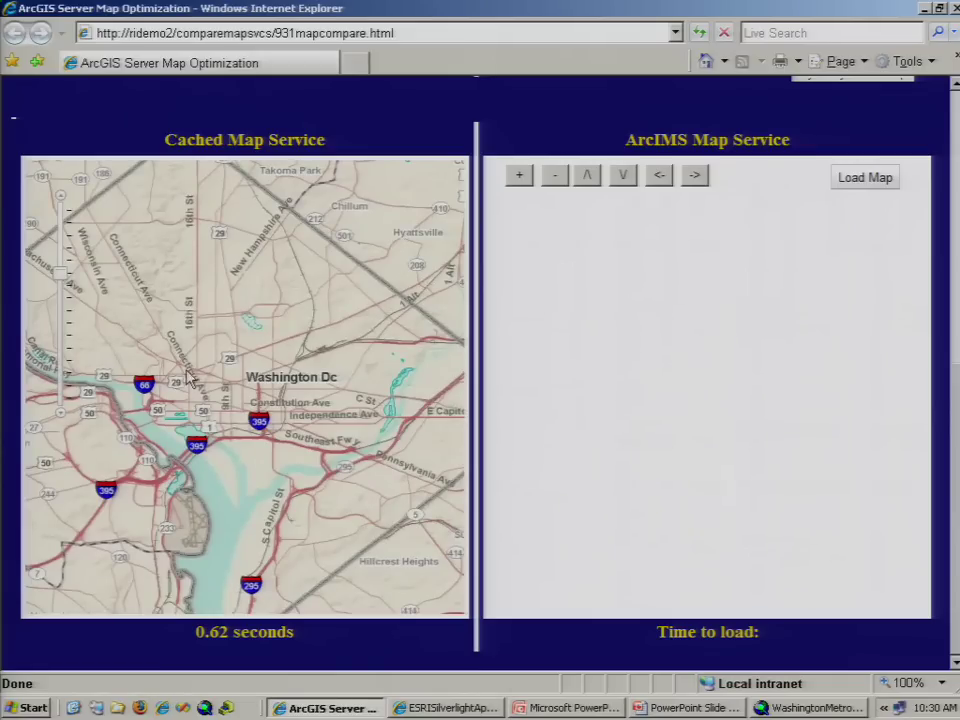
drag(190, 376, 258, 450)
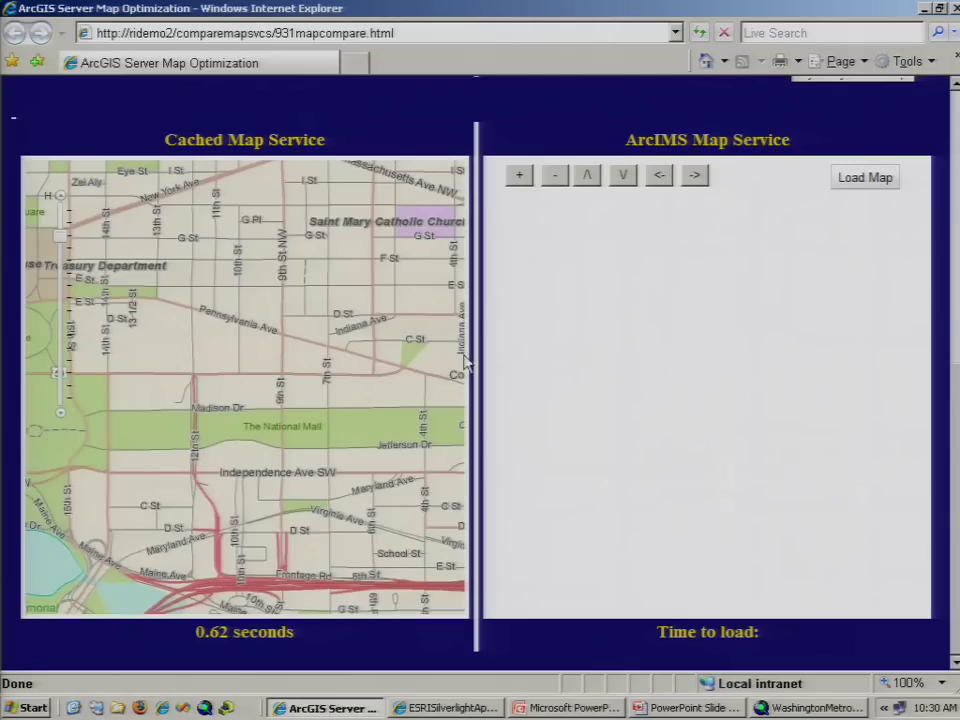
click(866, 181)
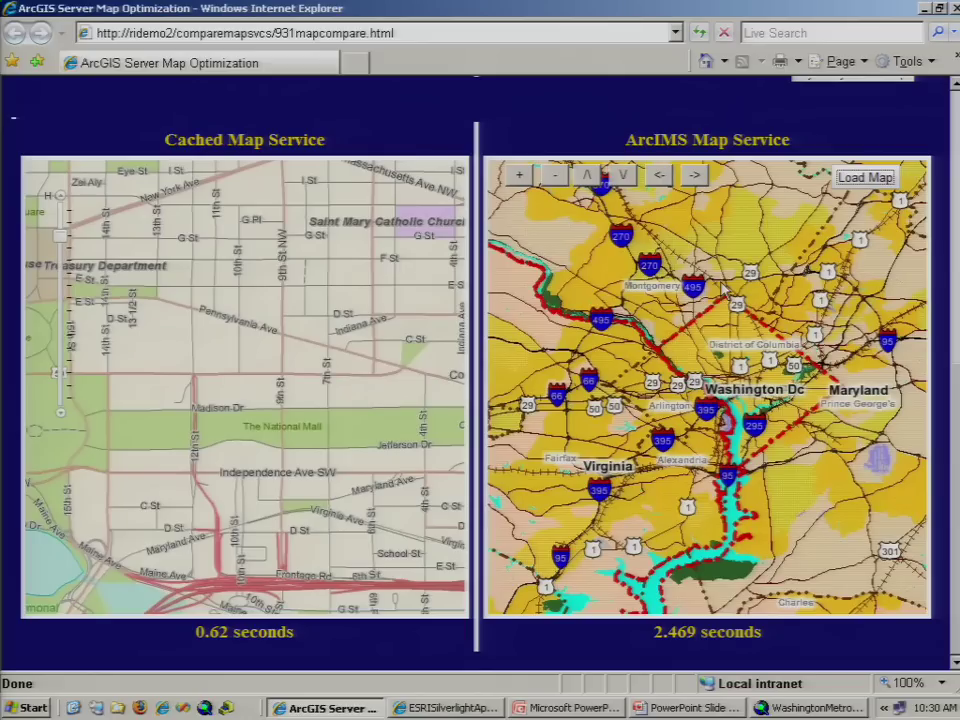
- Zoom the ArcIMS map in twice and pan it north, then switch to WashingtonMetroArea.mxd in ArcMap
click(518, 176)
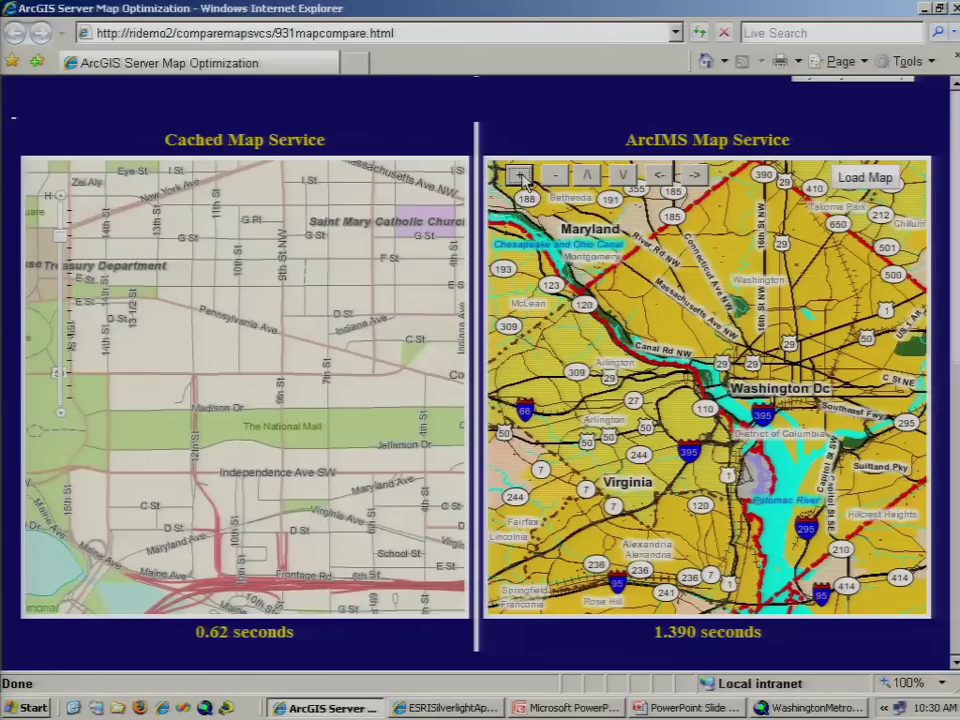
click(590, 177)
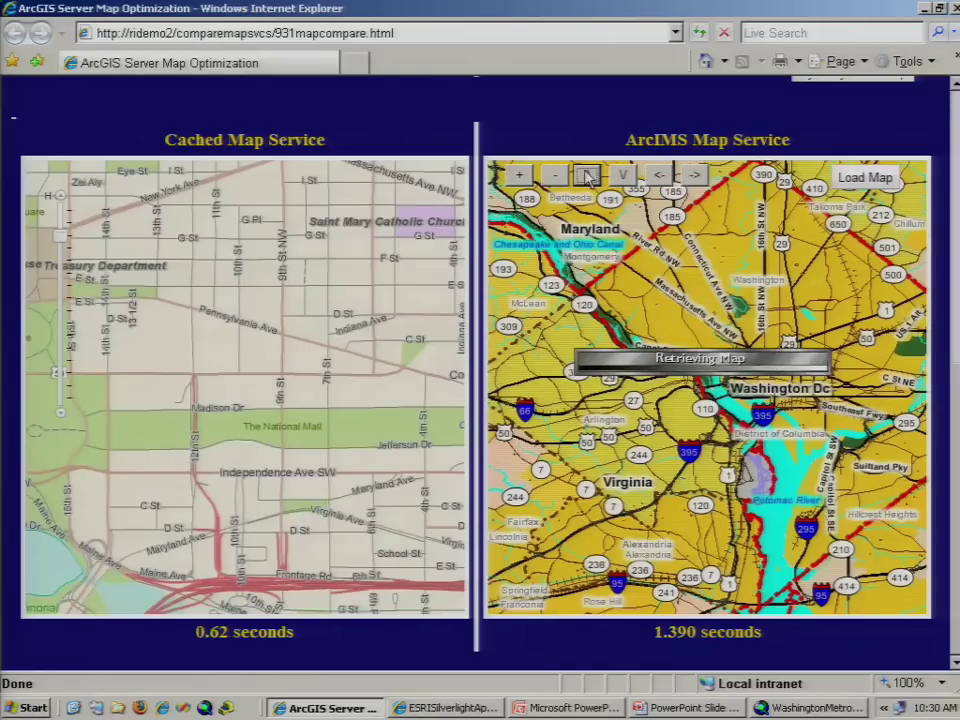
click(520, 176)
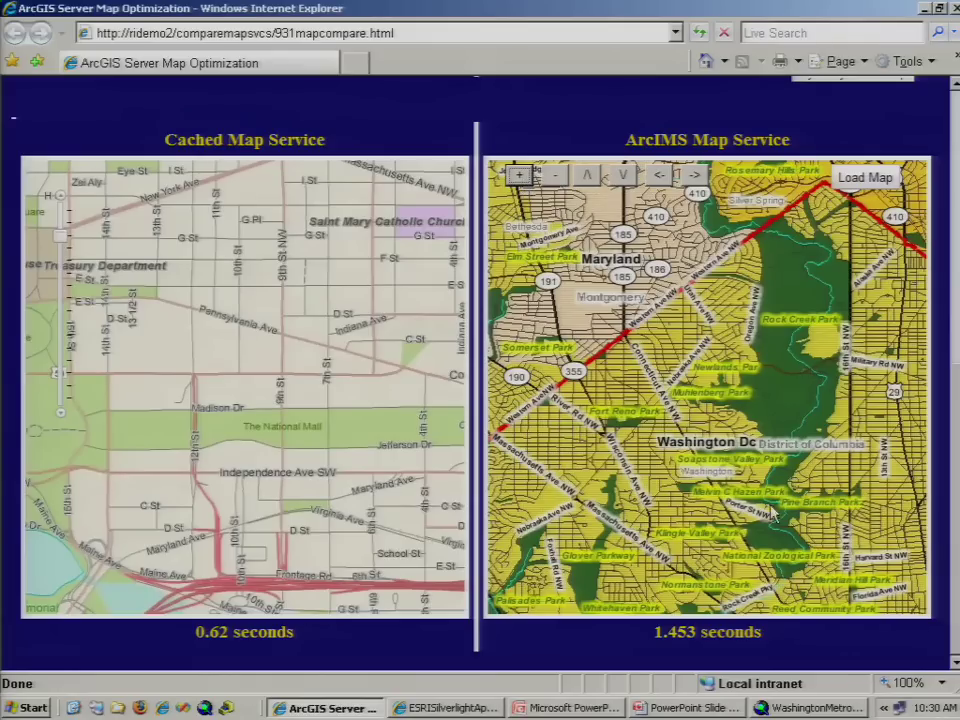
click(805, 708)
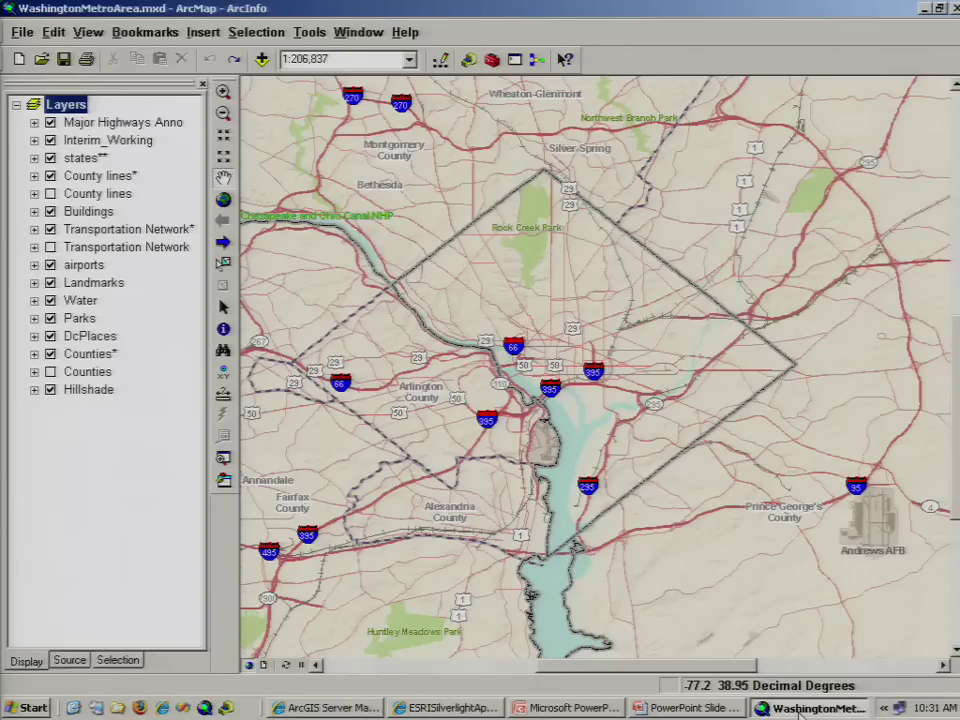
- Zoom the Washington Metro map to the District of Columbia at about 1:159,541
click(223, 91)
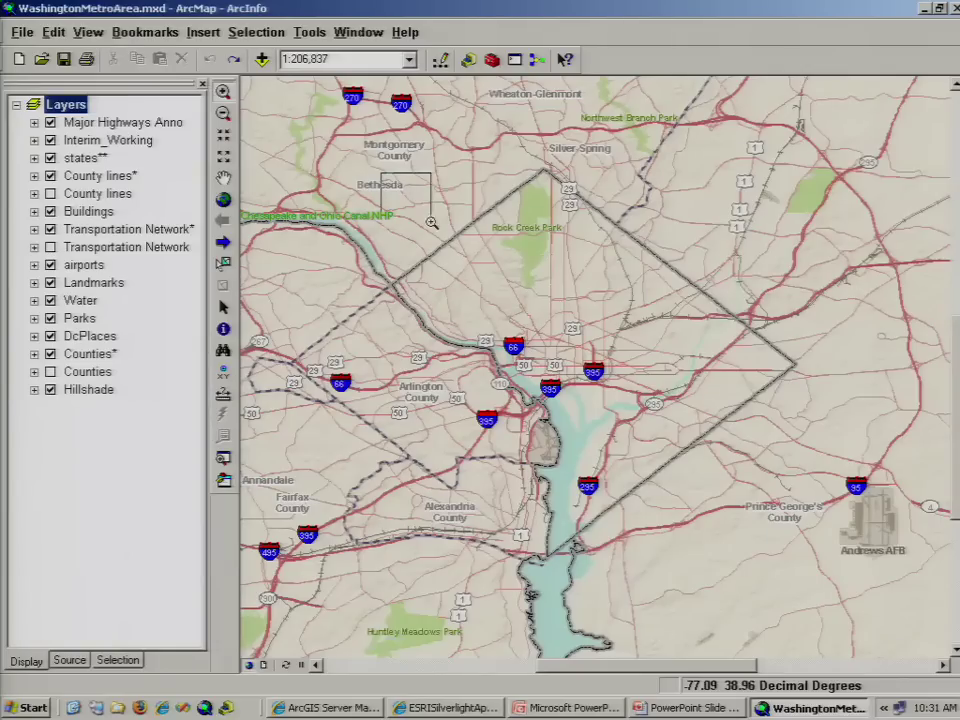
mouse_move(381, 174)
mouse_down()
mouse_move(793, 606)
mouse_move(784, 615)
mouse_up()
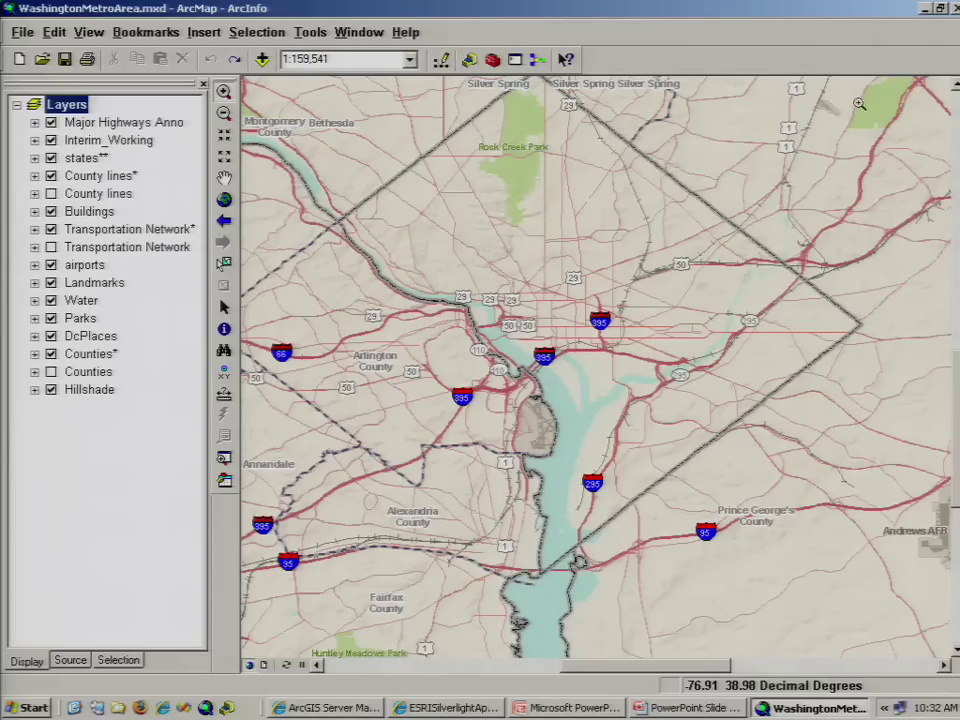
- Enable the Map Service Publishing toolbar and analyze the map document
right_click(858, 61)
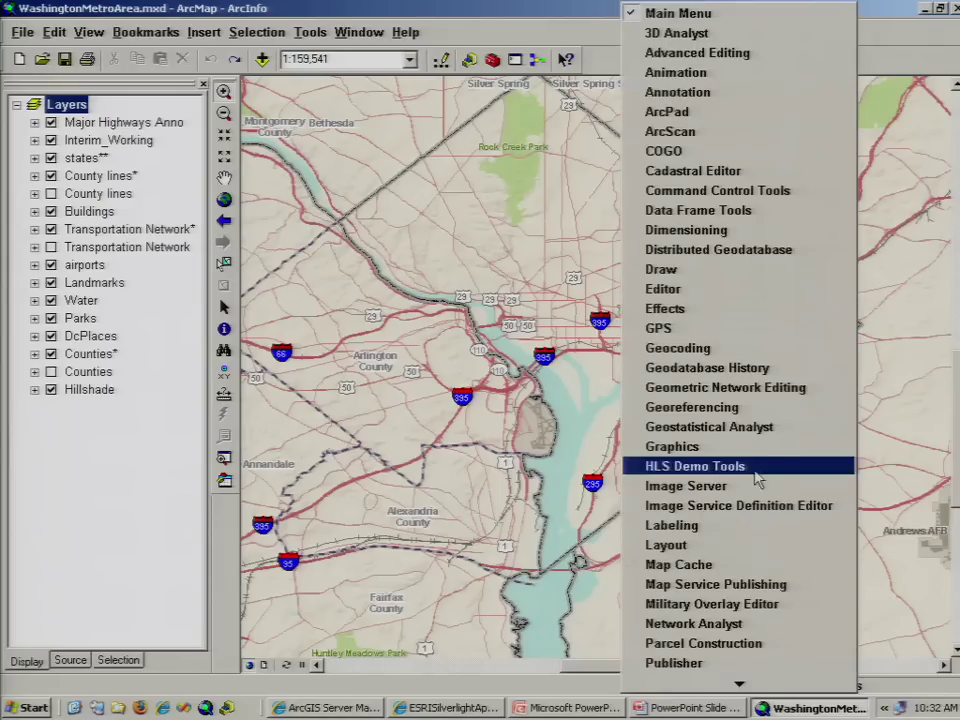
click(755, 583)
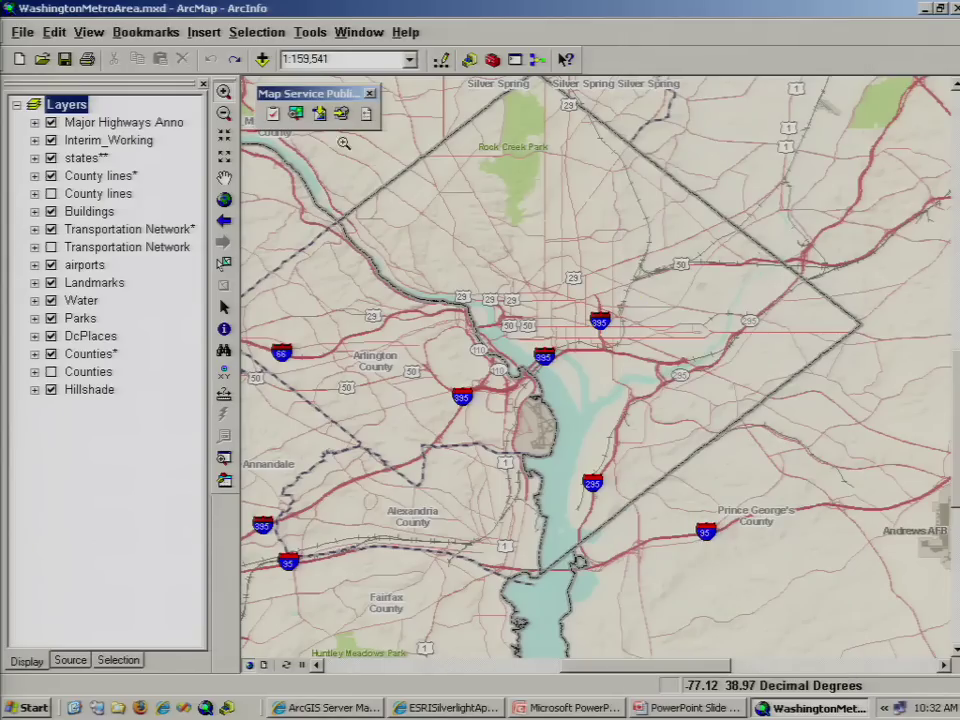
click(274, 114)
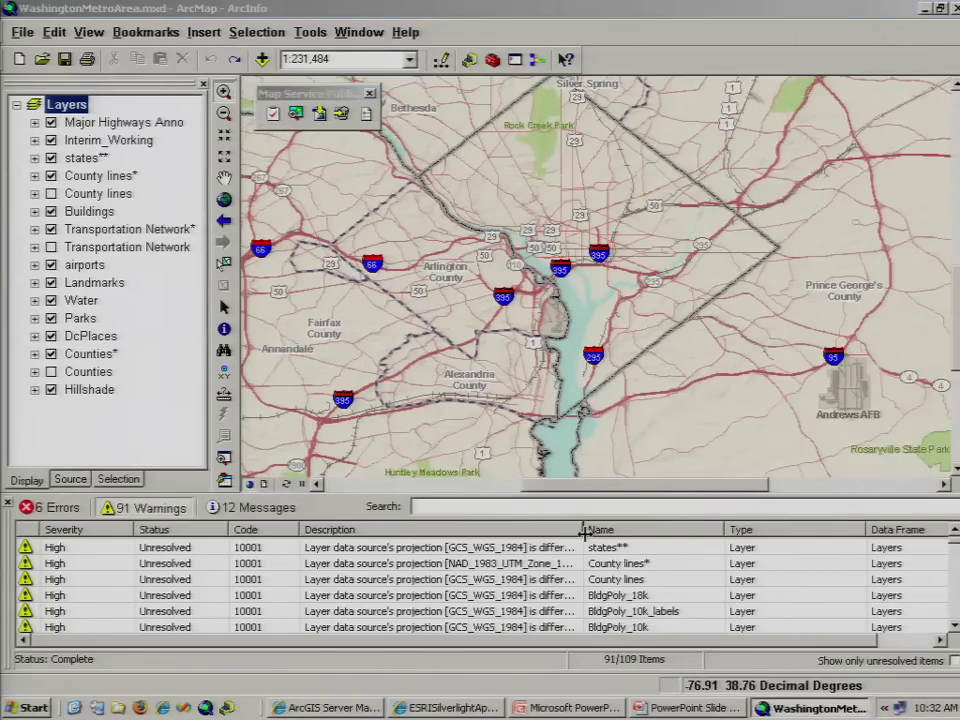
- Widen the Description column and review warnings like the Major Highways 577k UNC path and states projection
drag(585, 533, 741, 533)
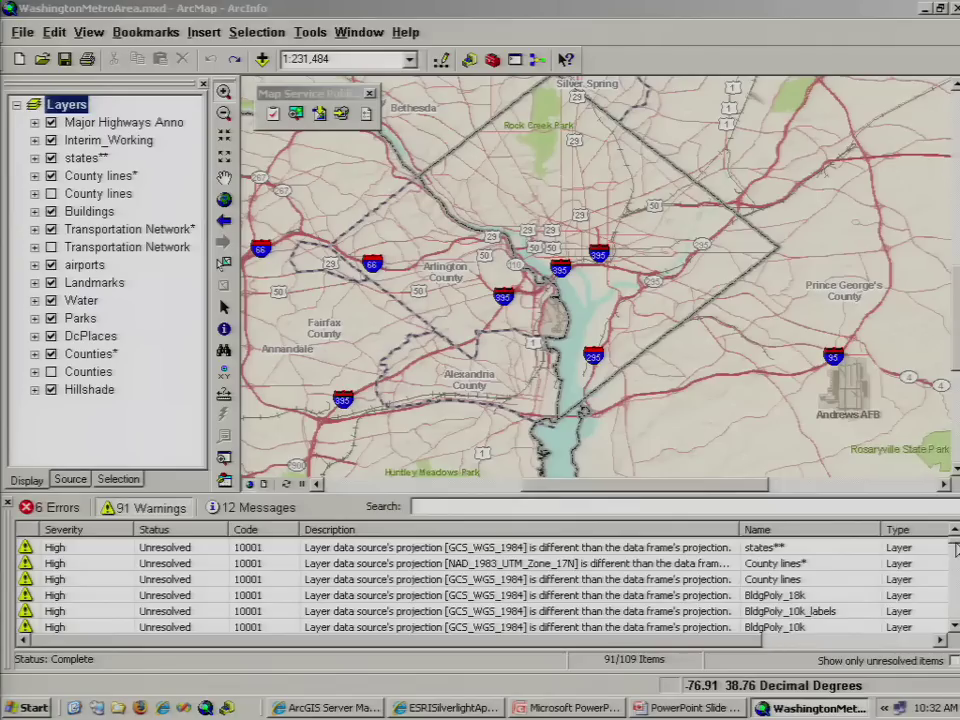
drag(955, 550, 938, 585)
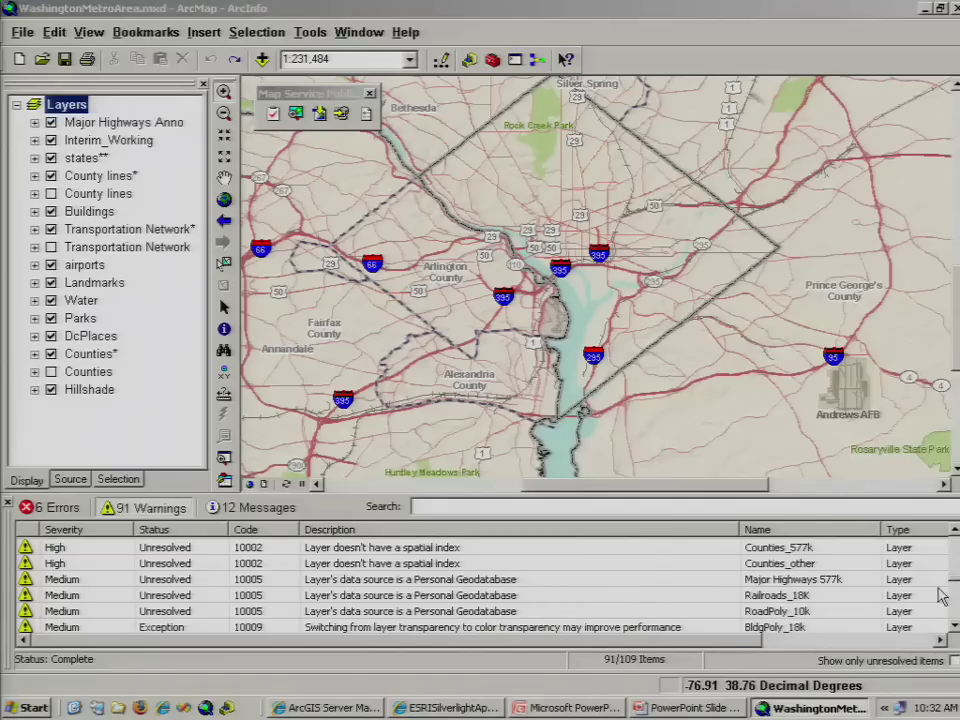
scroll(945, 595, down, 5)
scroll(950, 603, down, 1)
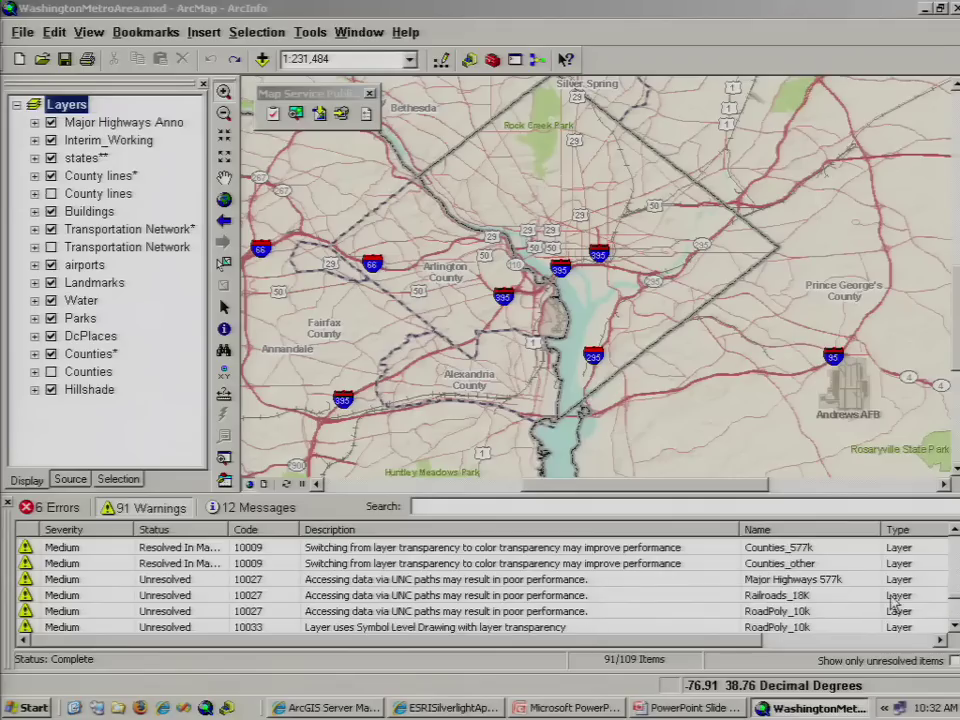
click(546, 582)
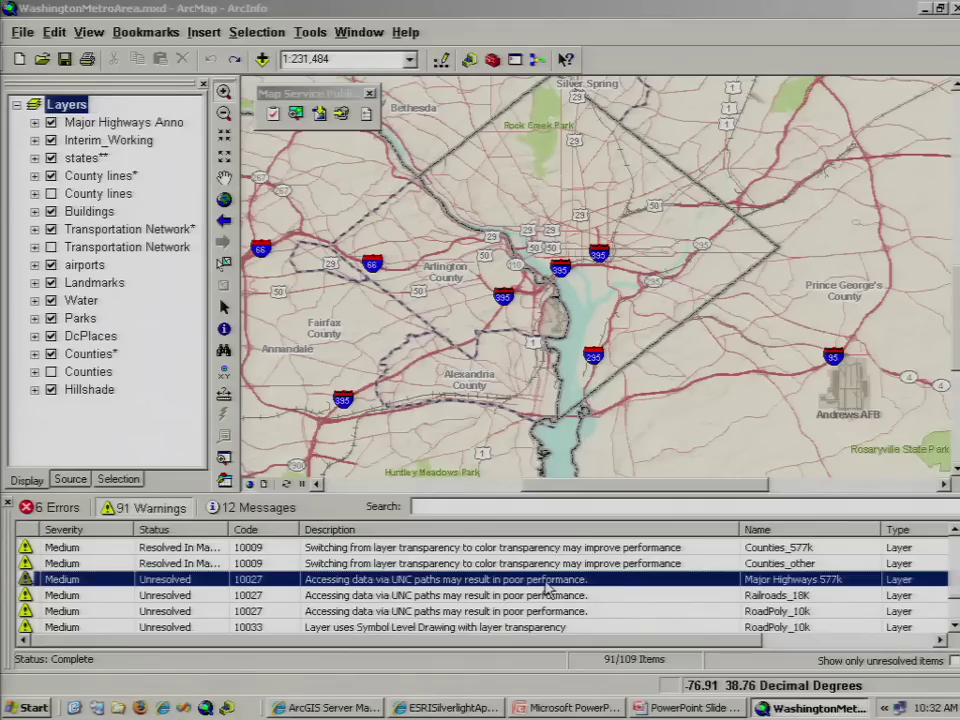
scroll(956, 560, up, 3)
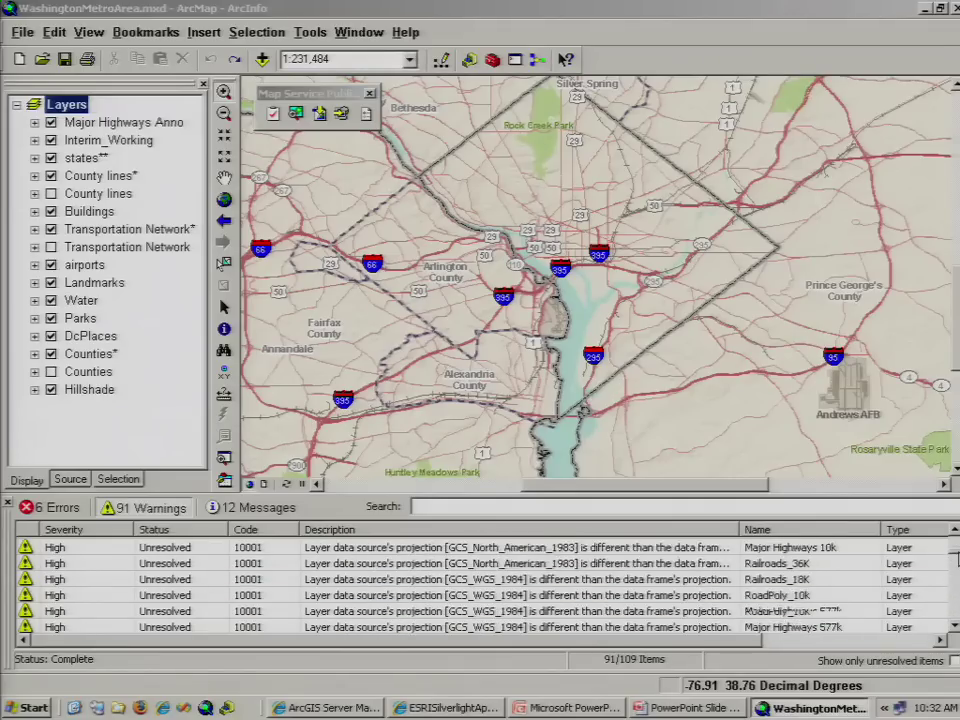
scroll(956, 560, up, 2)
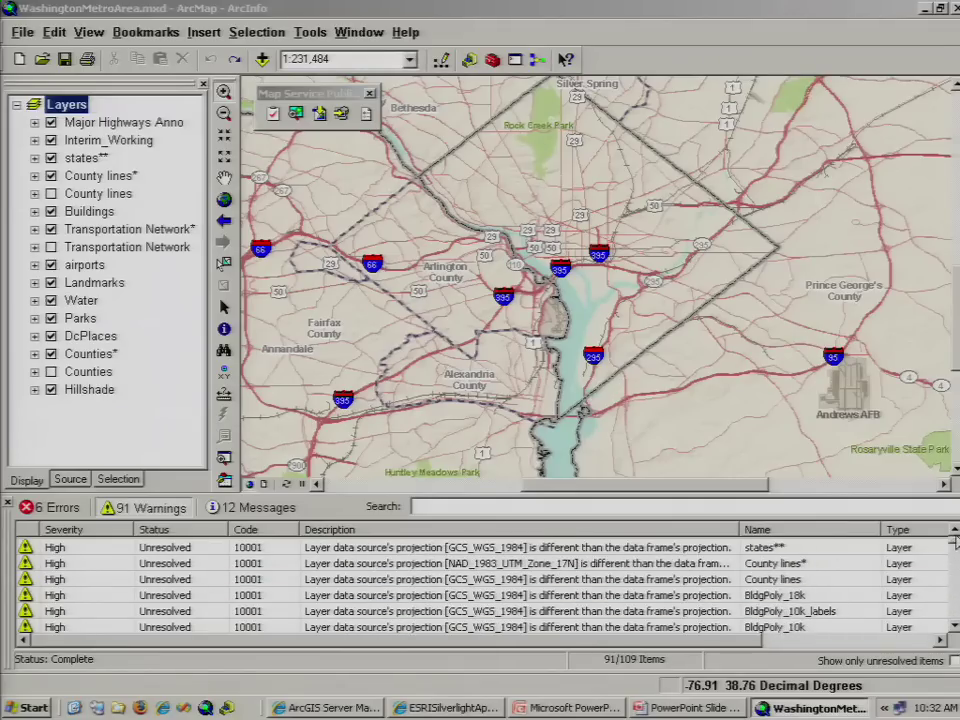
click(383, 550)
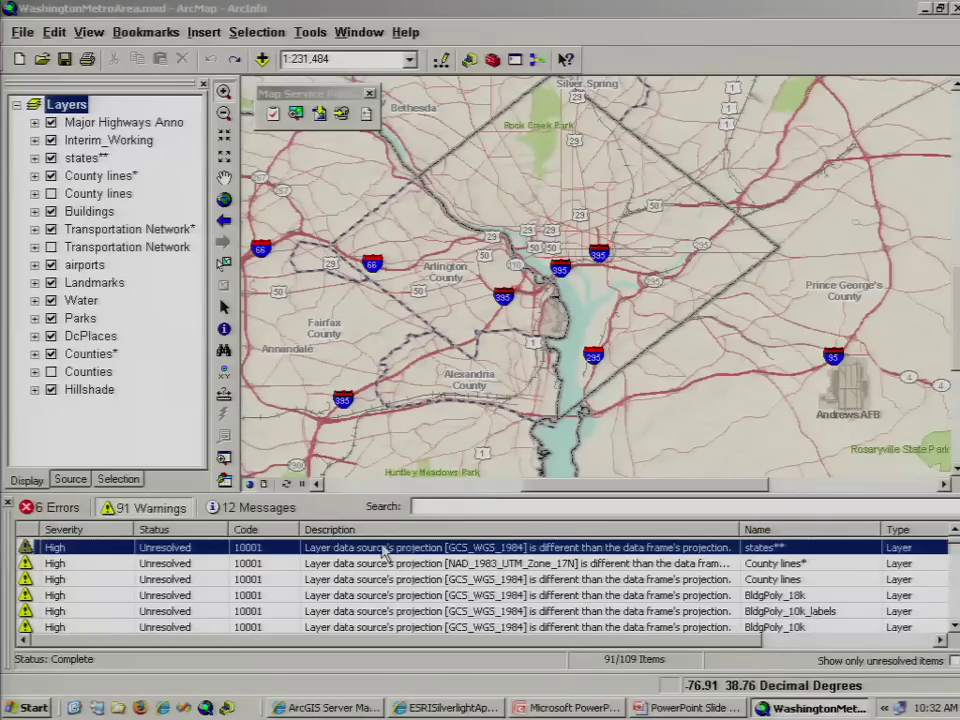
click(80, 108)
- Set the Layers data frame coordinate system to WGS 1984 and re-analyze, dropping to 60 warnings
right_click(82, 112)
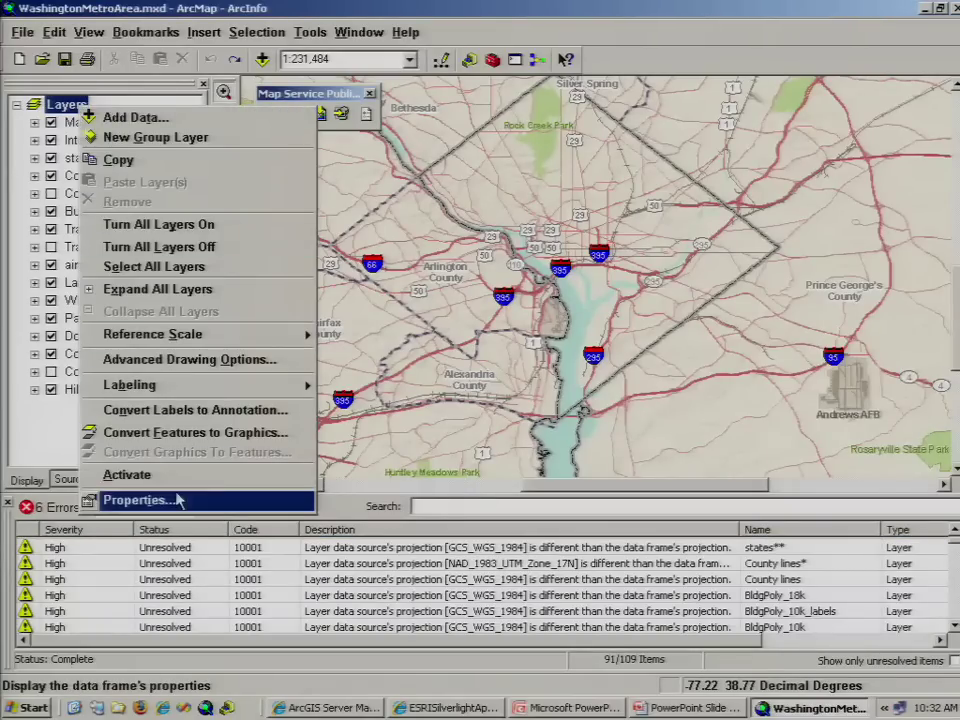
click(180, 500)
click(292, 374)
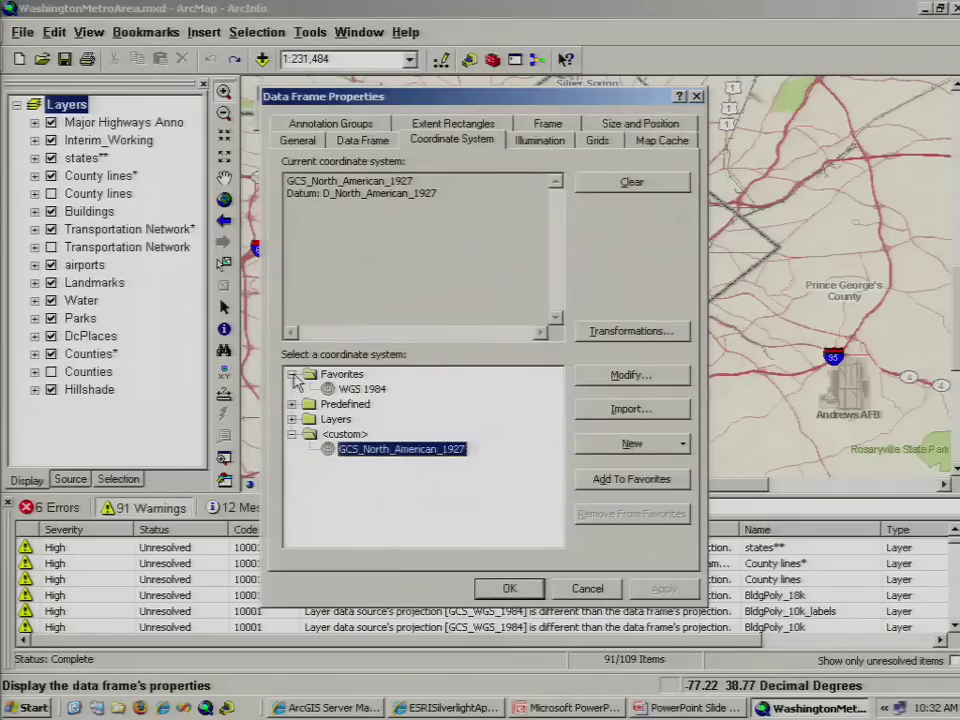
click(361, 389)
click(507, 589)
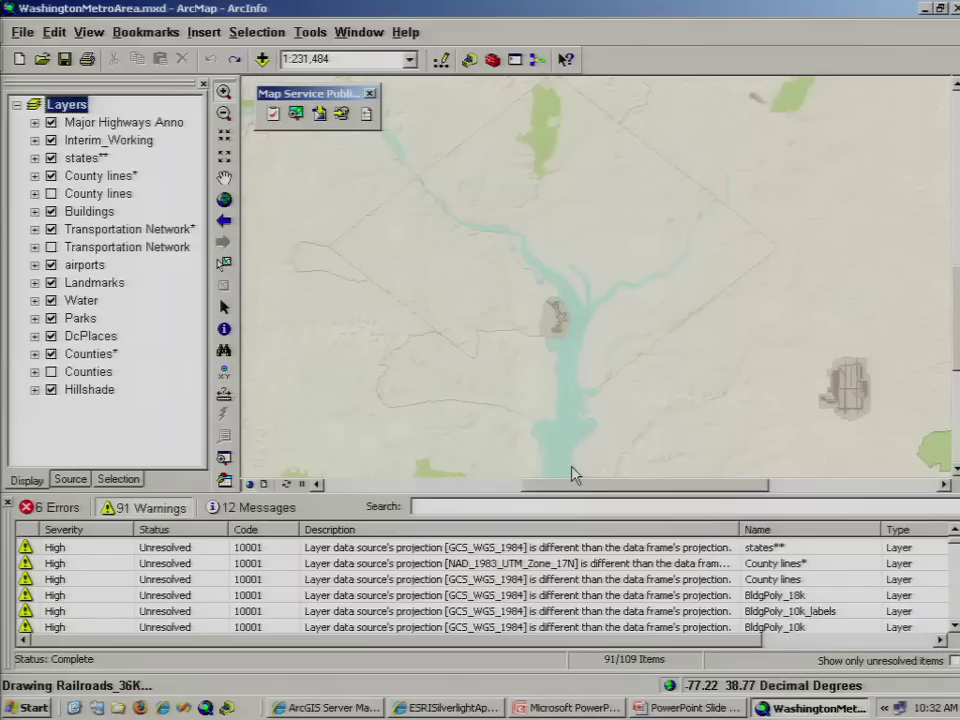
click(279, 119)
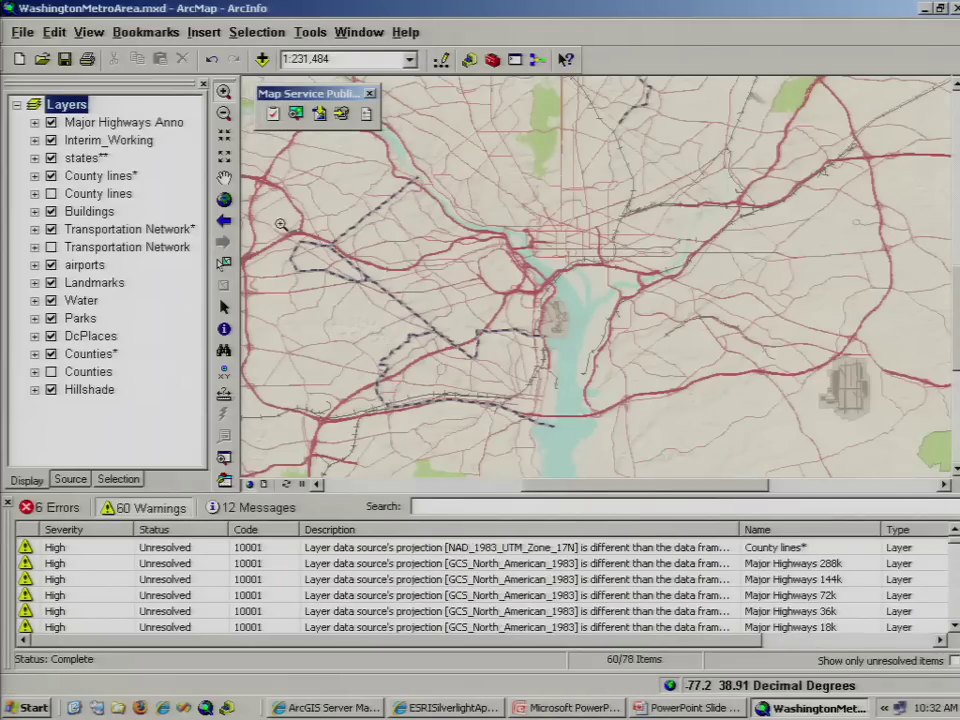
- Remove Counties*, Transportation Network* and County lines*, enable the originals, and re-analyze to 25 warnings
click(66, 353)
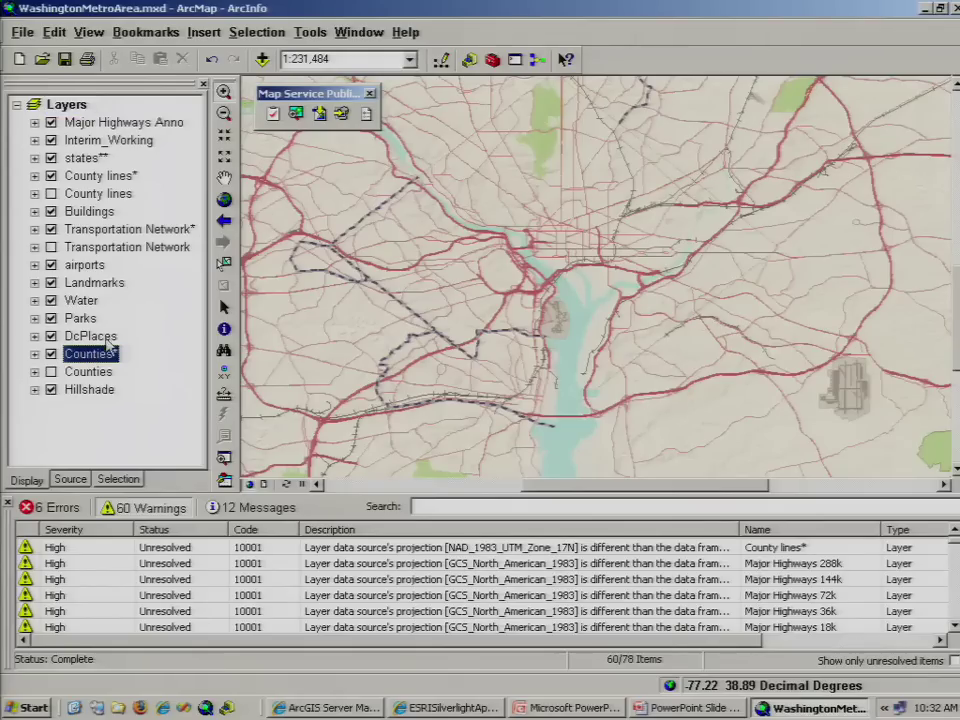
ctrl+click(130, 229)
ctrl+click(105, 177)
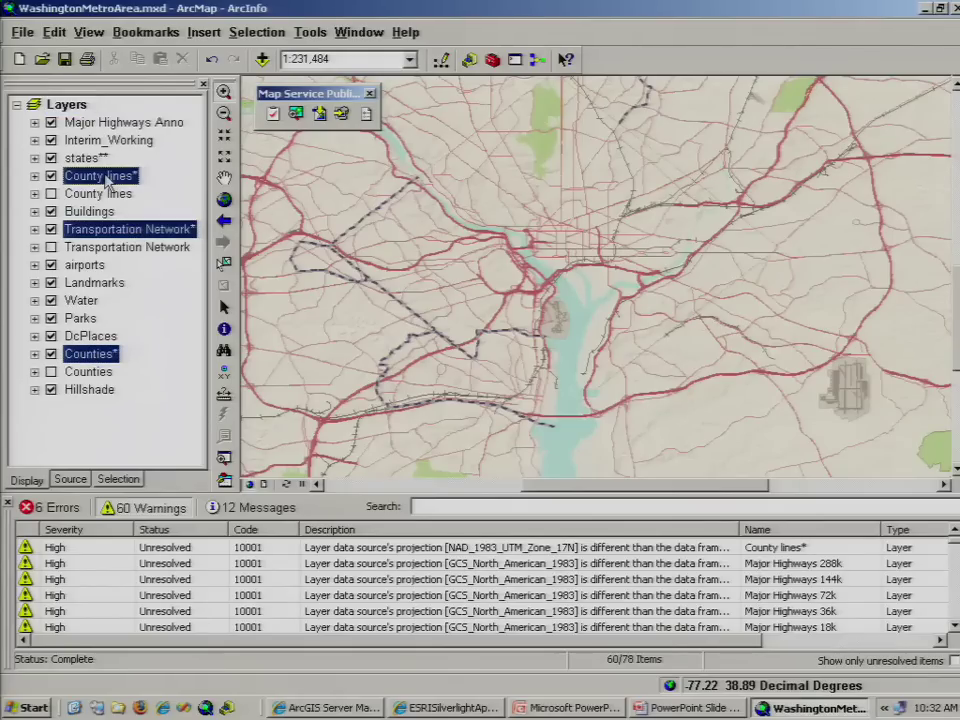
right_click(105, 179)
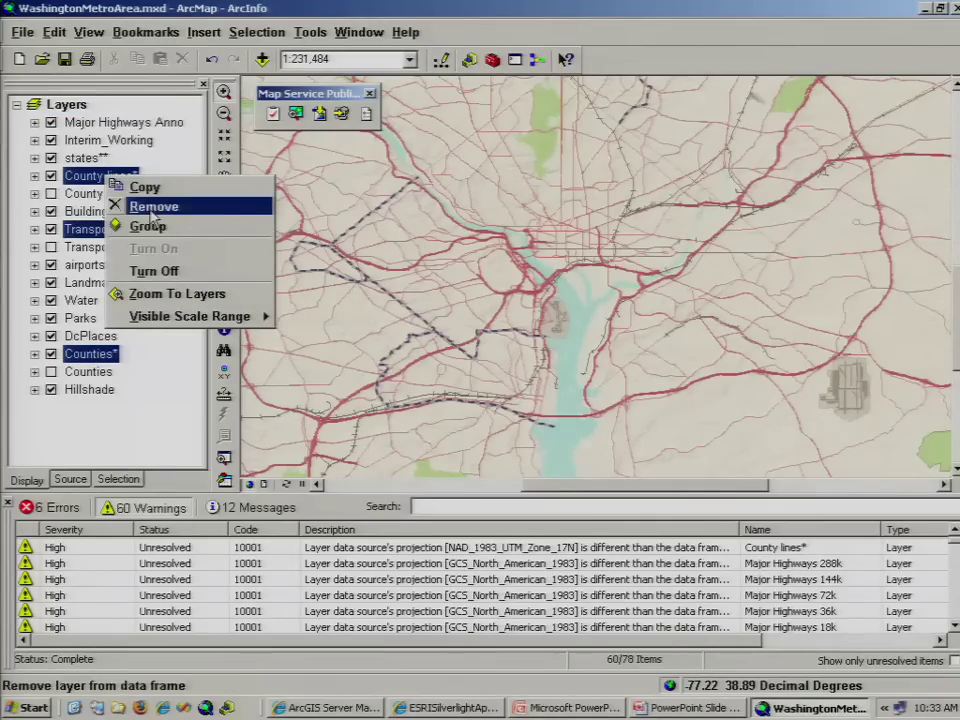
click(153, 207)
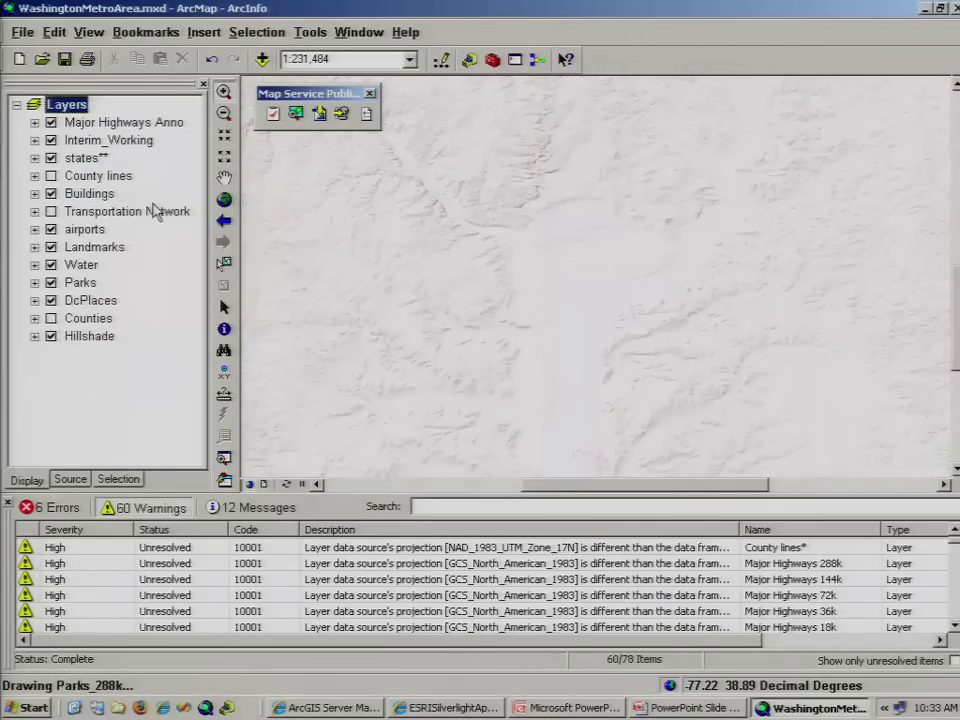
ctrl+click(54, 180)
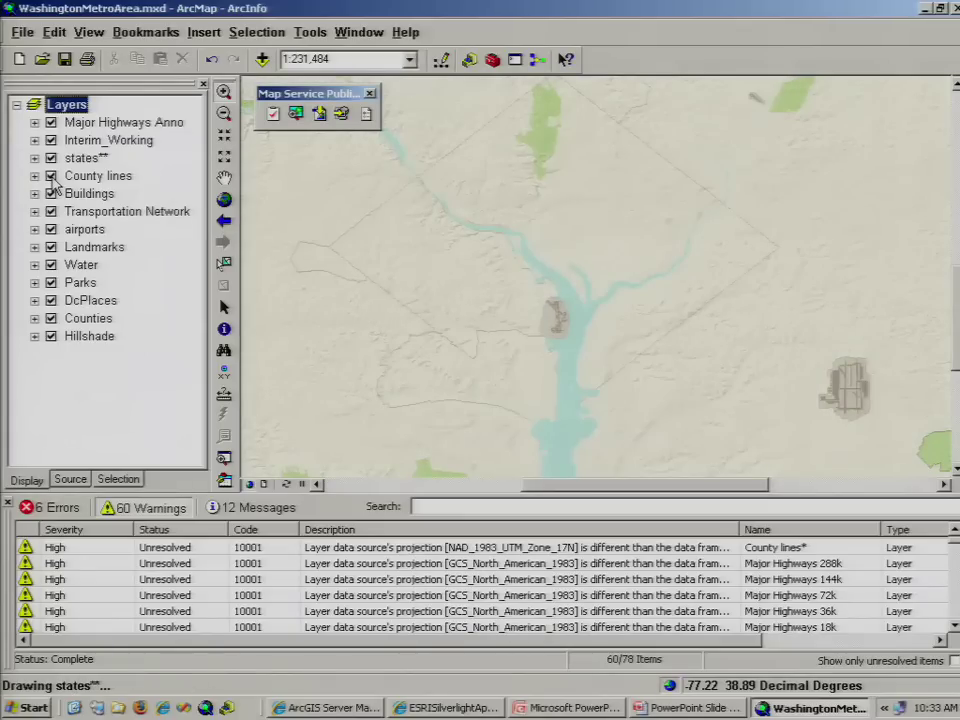
click(274, 117)
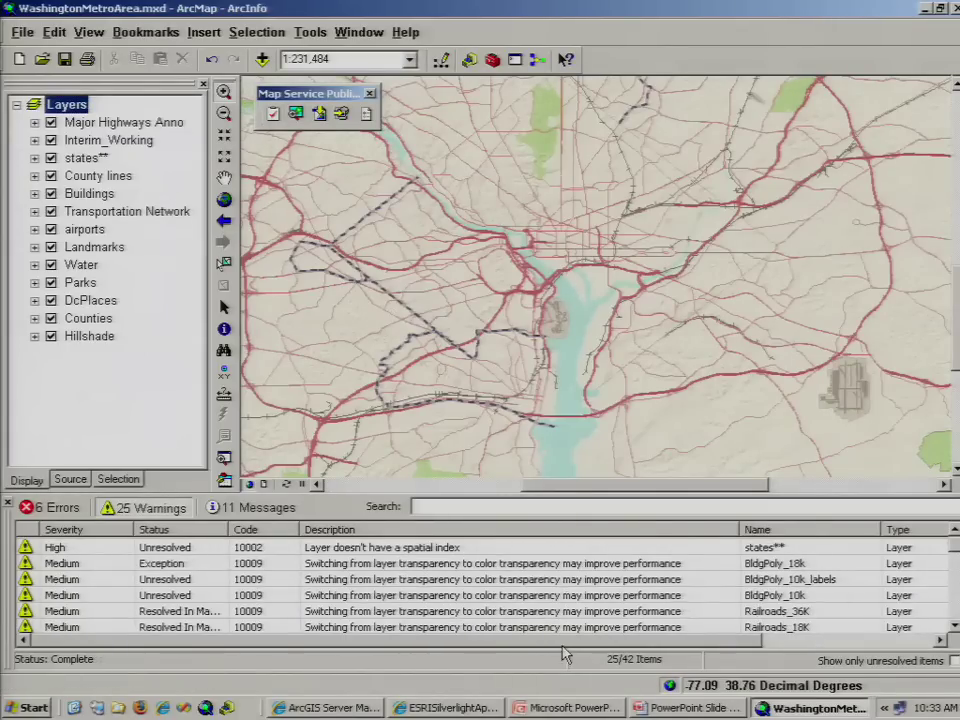
click(513, 553)
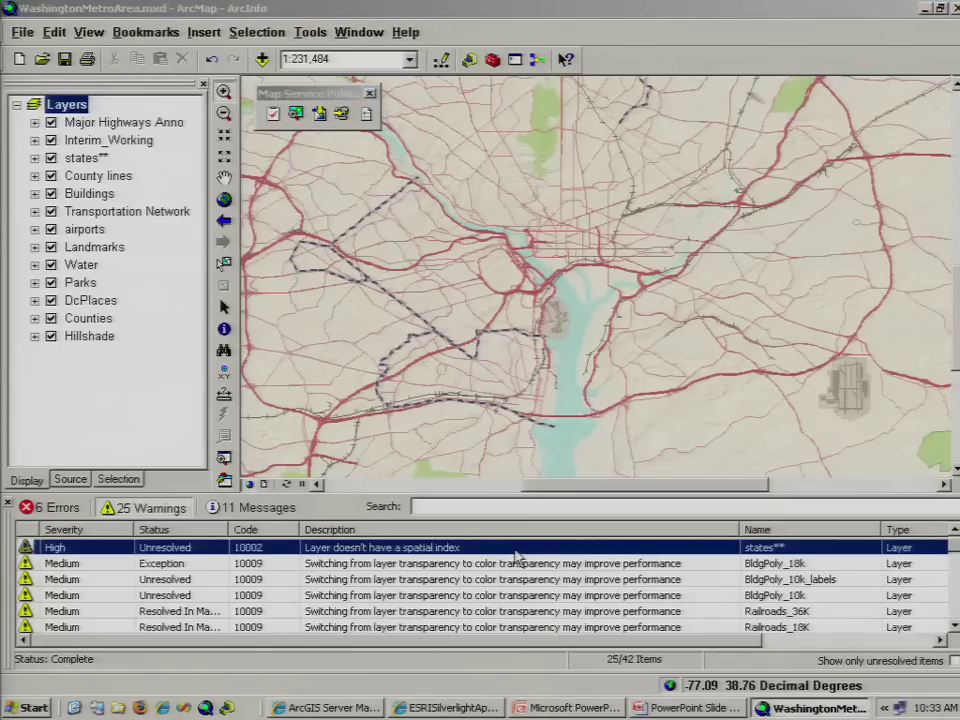
- Add a spatial index to the states layer, then show the 6 inaccessible-data errors
right_click(517, 556)
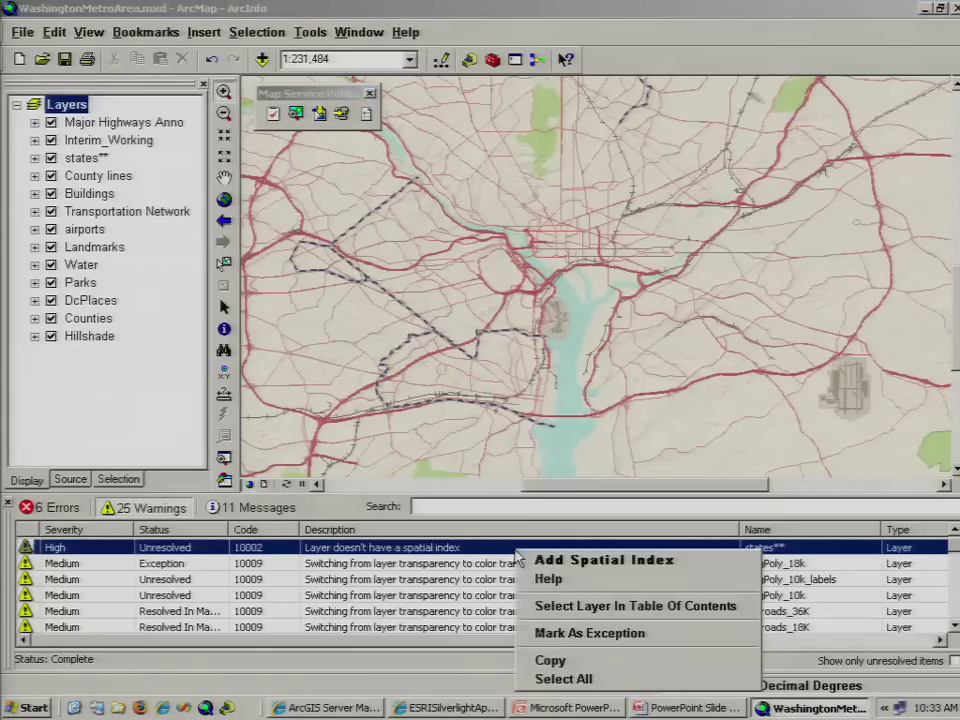
click(548, 563)
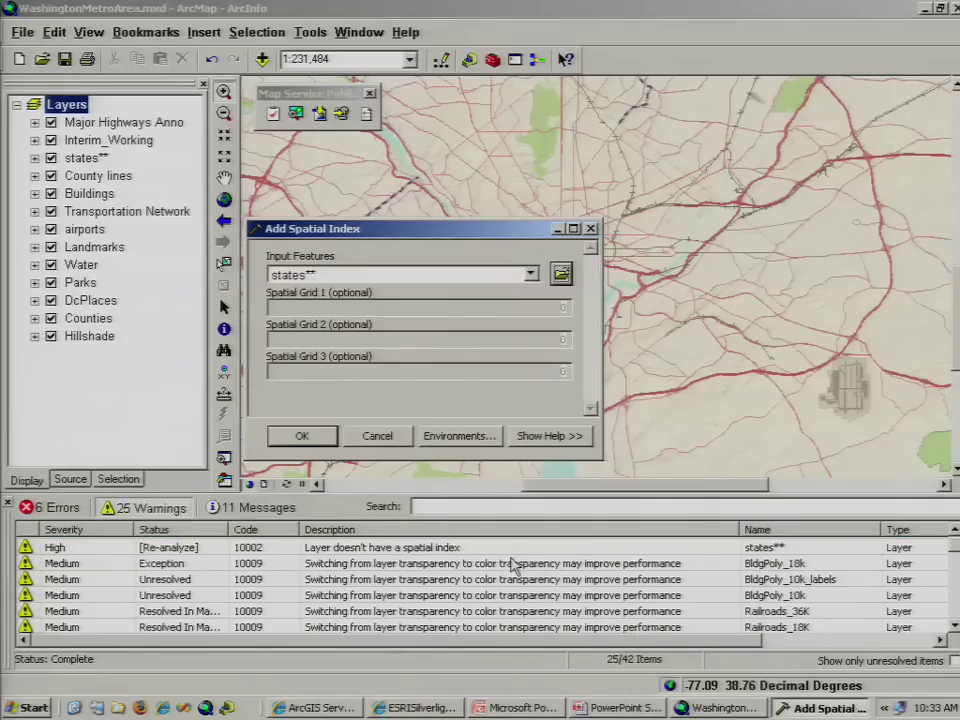
click(302, 437)
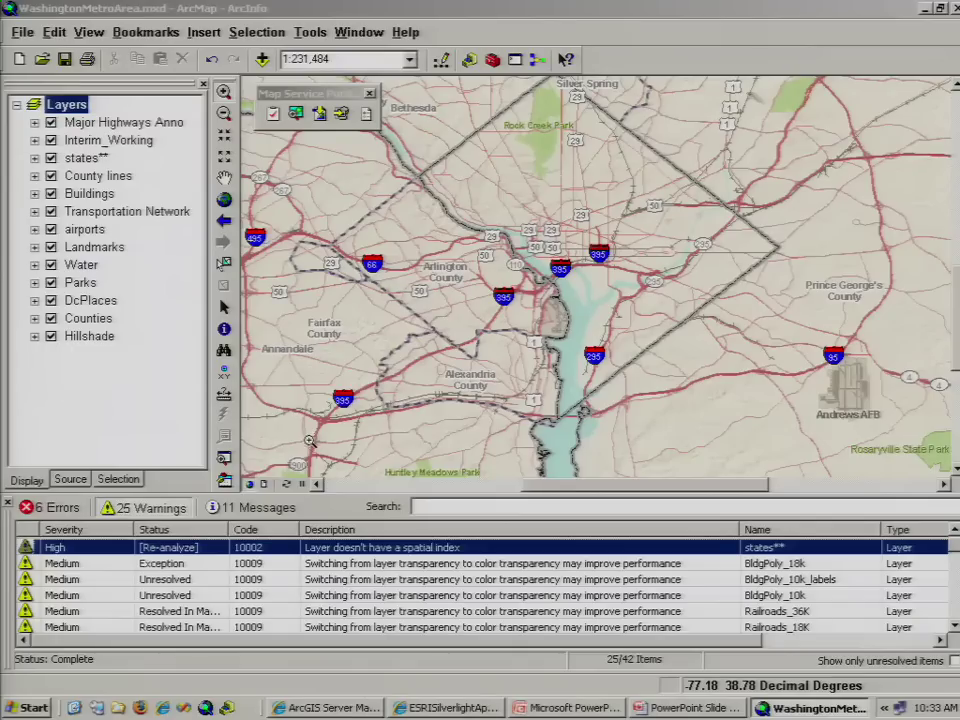
click(58, 508)
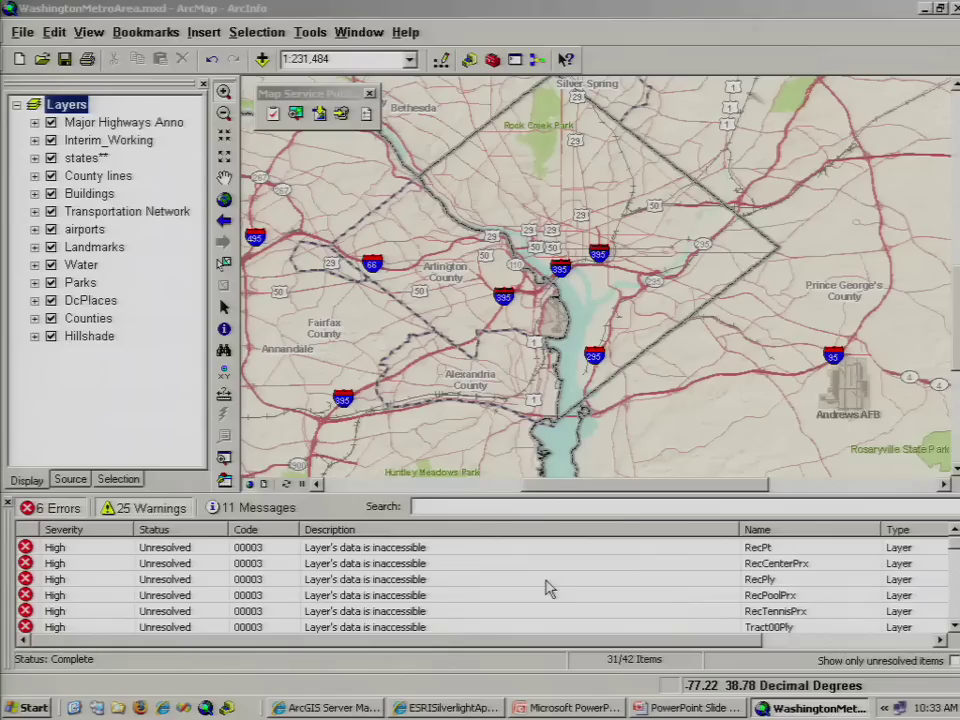
- Locate the RecPt layer, remove the Interim_Working group, and re-analyze to 0 errors and 24 warnings
click(532, 549)
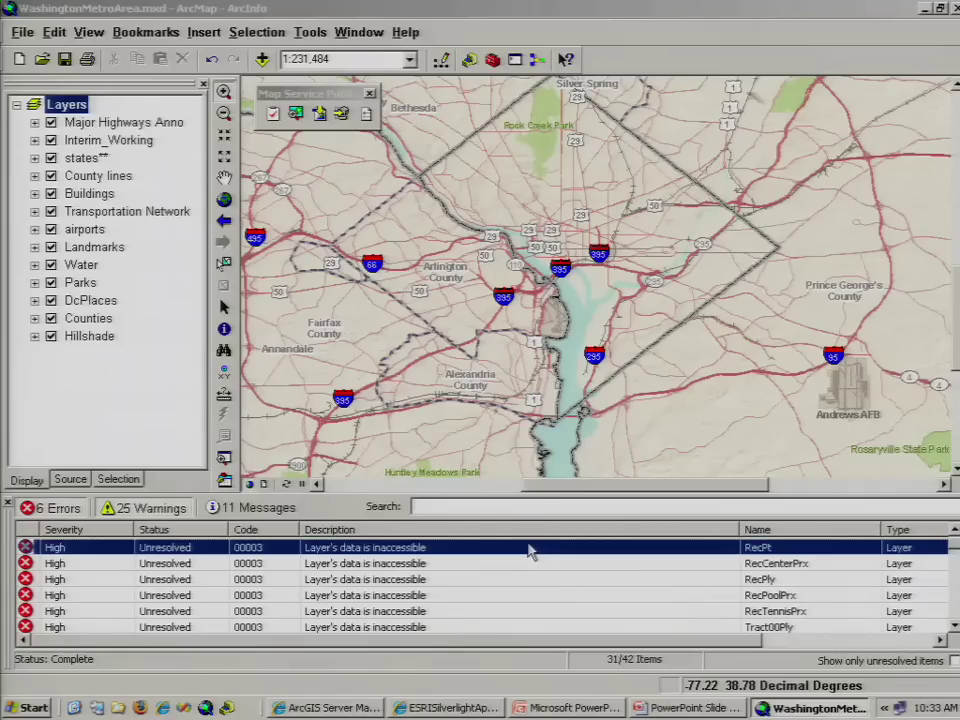
right_click(530, 551)
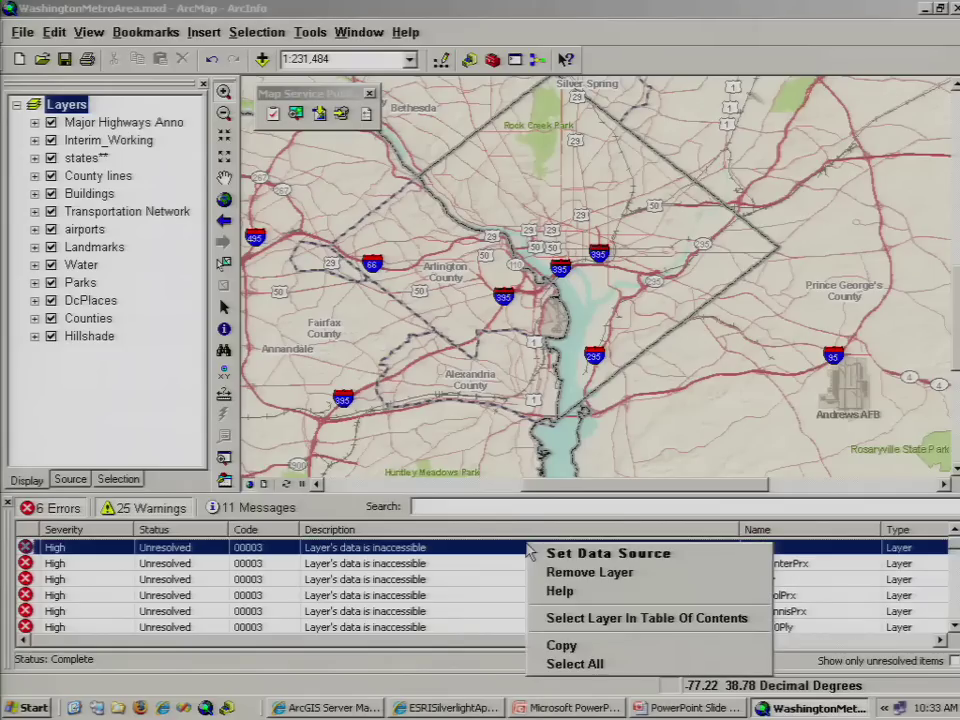
click(581, 620)
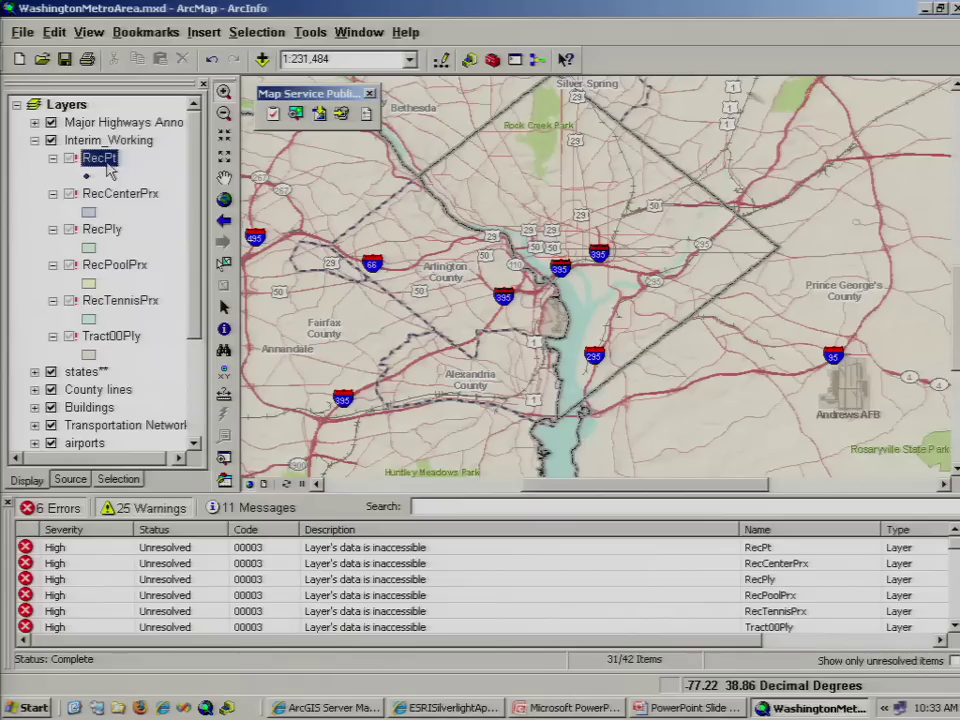
ctrl+click(133, 142)
right_click(135, 146)
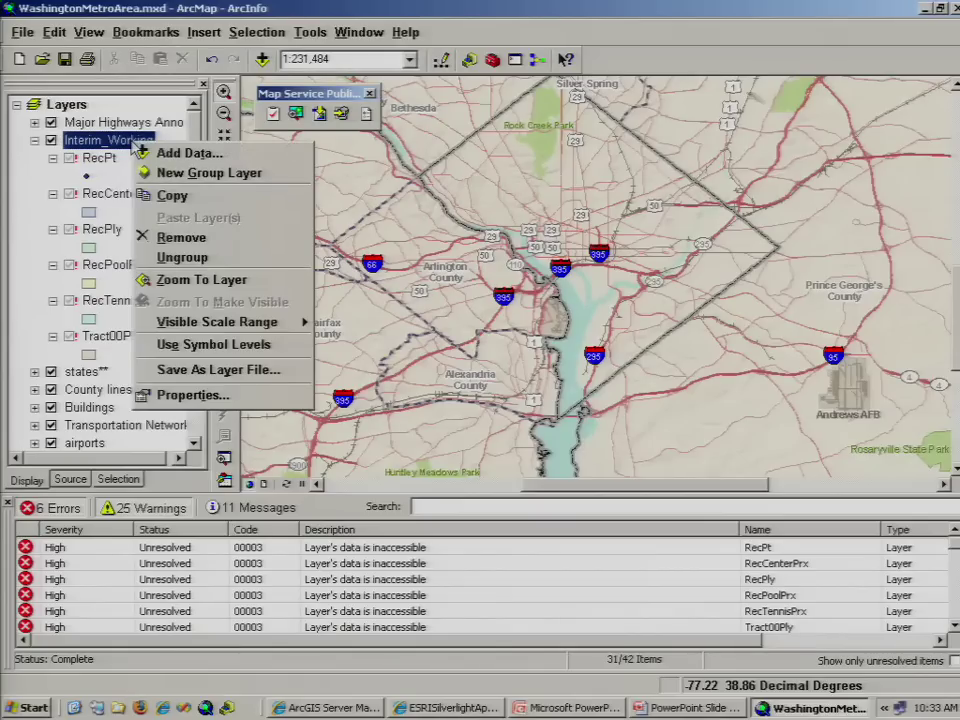
click(190, 240)
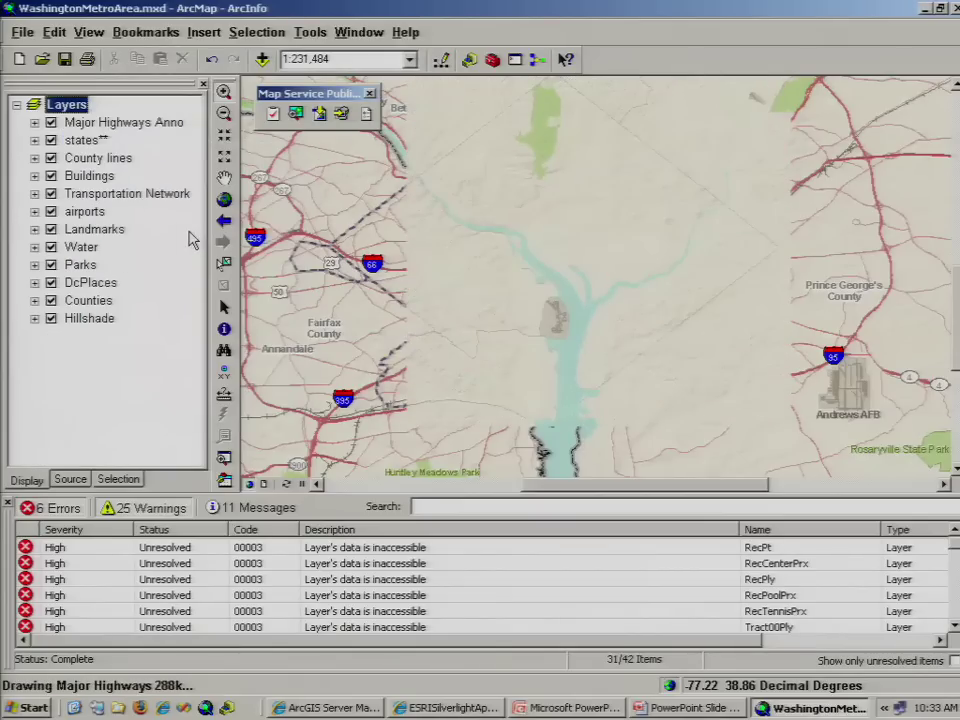
click(273, 115)
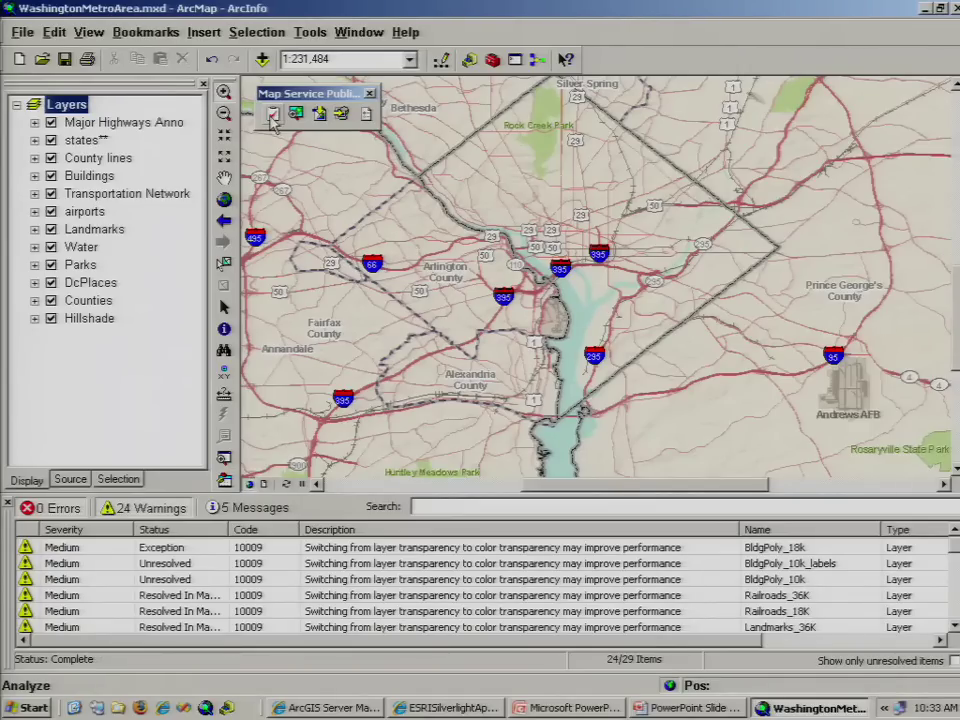
- Zoom the map to central Washington, then preview it as a server map service two steps closer before closing the preview
drag(413, 103, 745, 415)
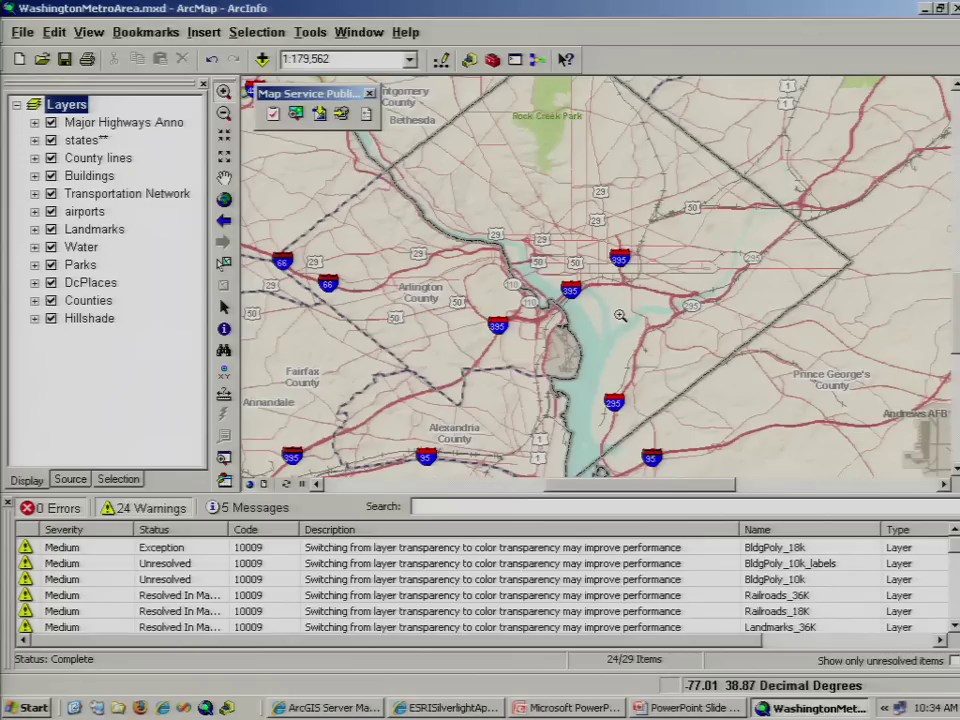
click(295, 115)
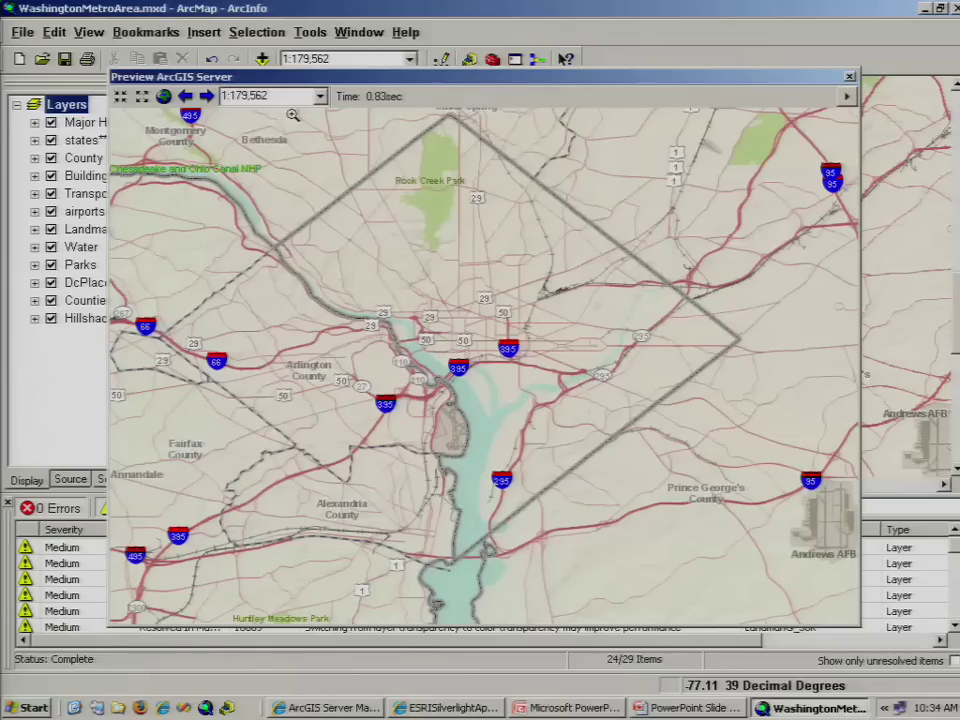
click(120, 96)
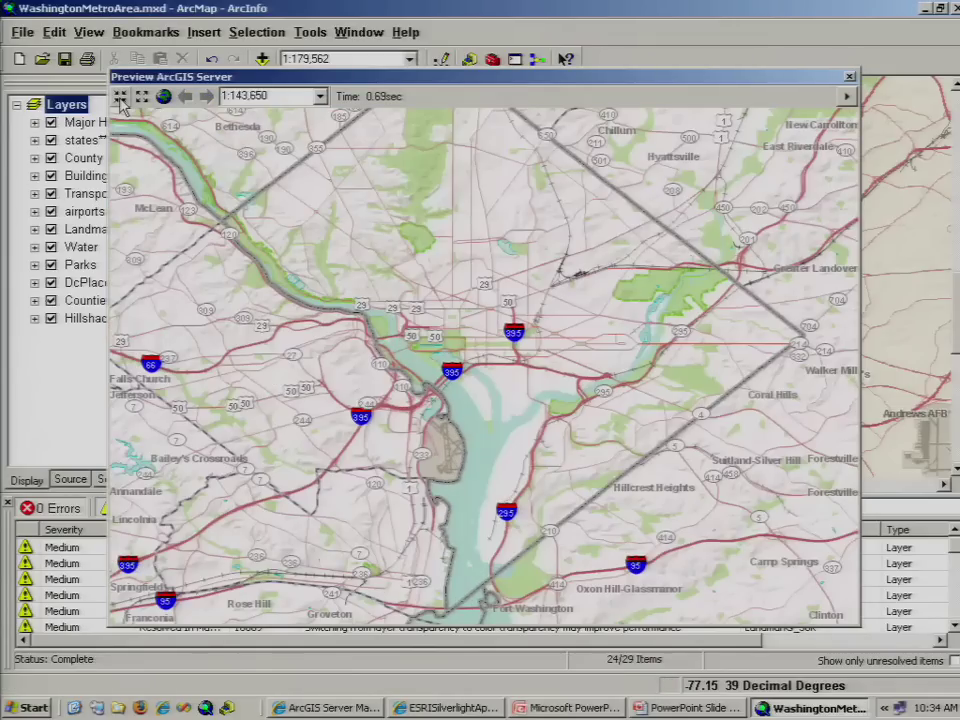
click(120, 98)
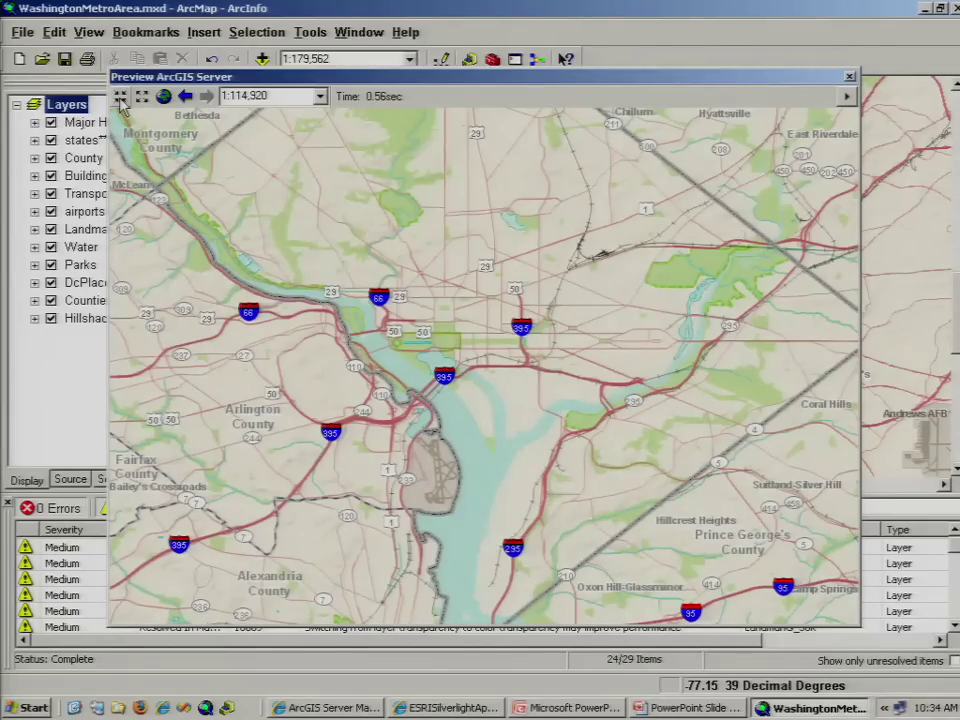
click(849, 76)
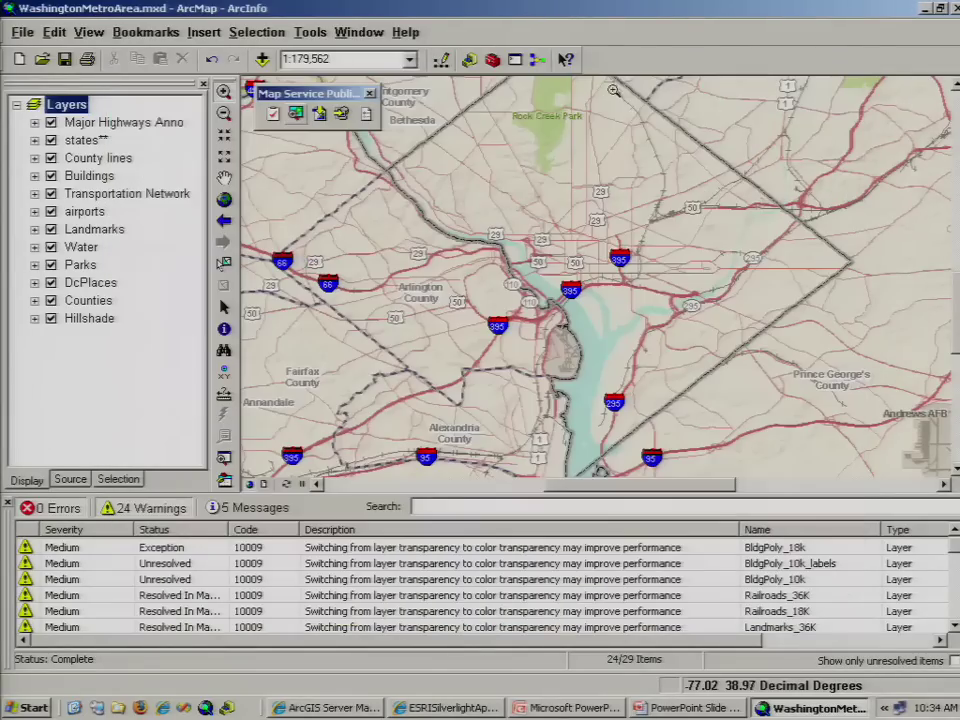
- Publish the Washington map to ArcGIS Server, then return to the Map Optimization page in Internet Explorer
click(341, 113)
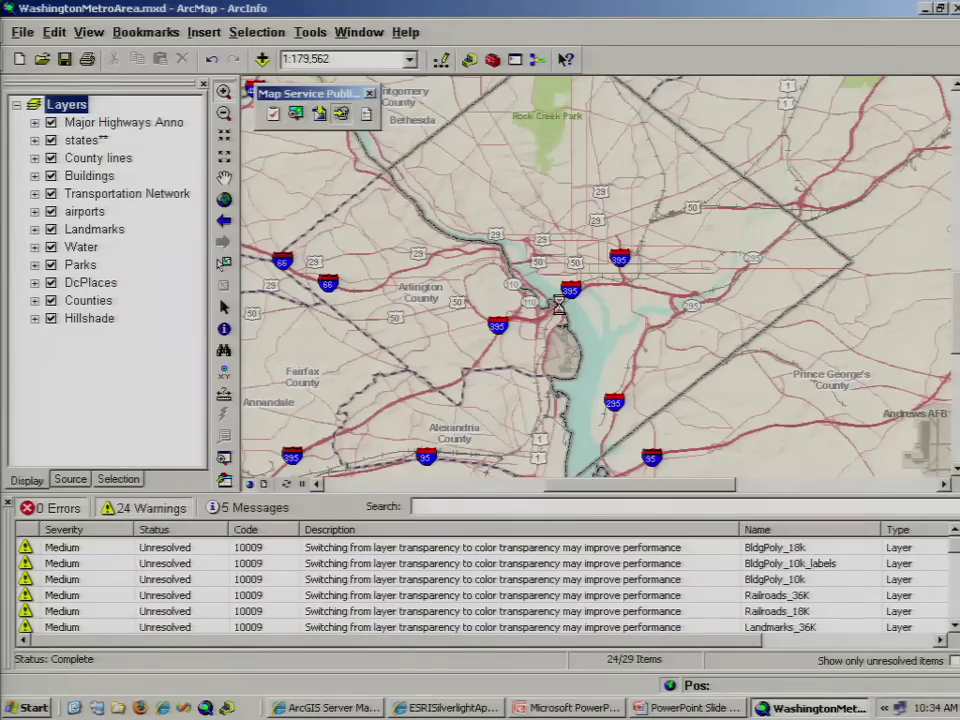
click(617, 507)
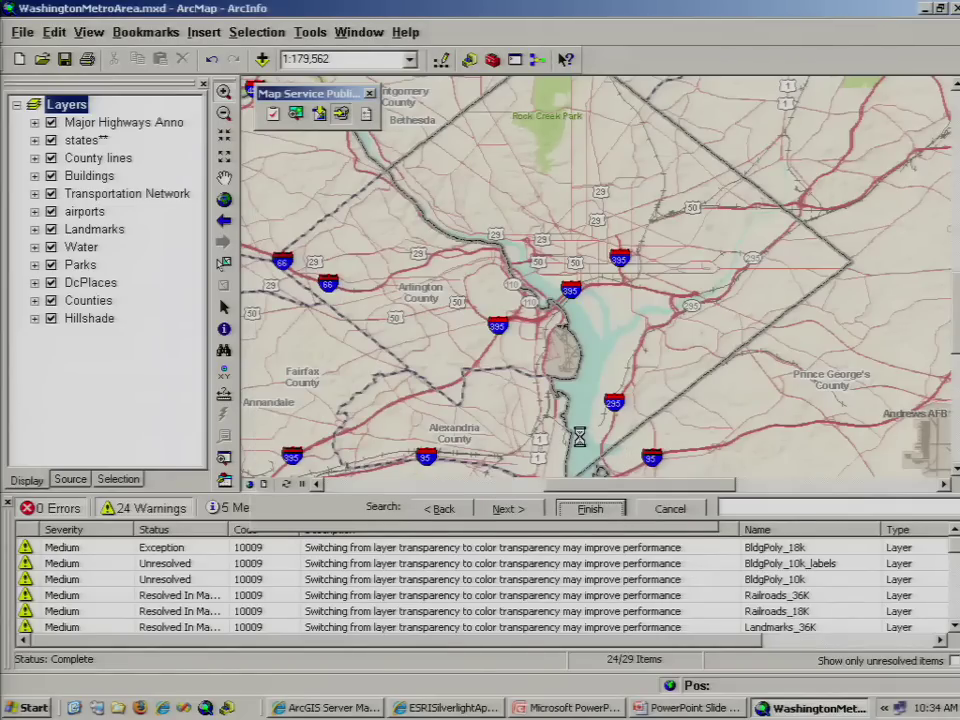
click(340, 708)
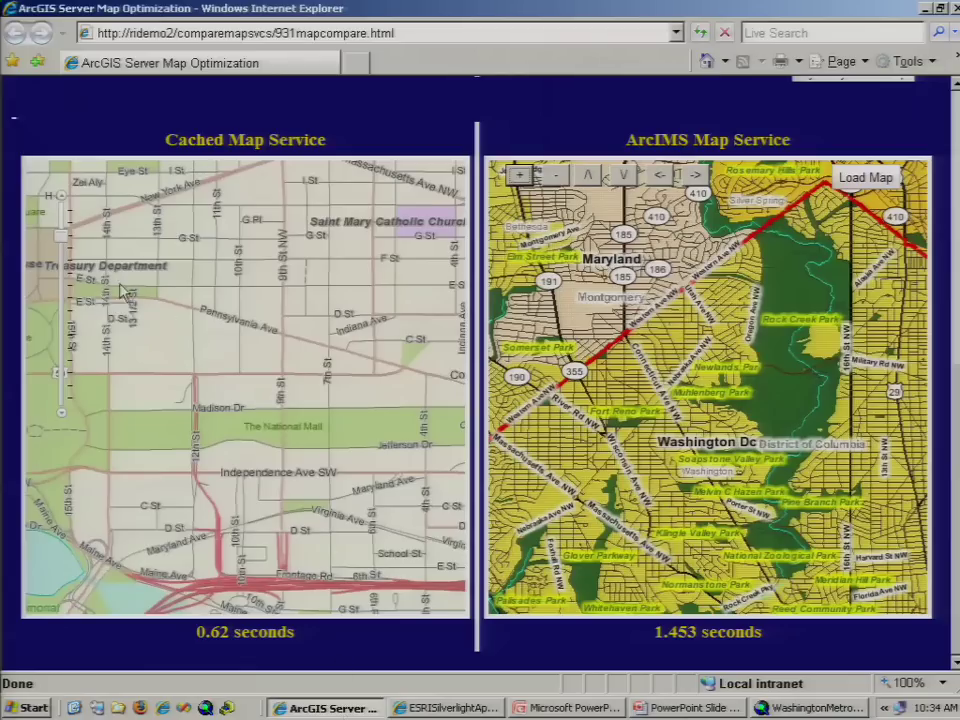
- Open the WashingtonMetroArea JavaScript API map from Favorites, zoom into downtown, then return to the slide show
click(16, 63)
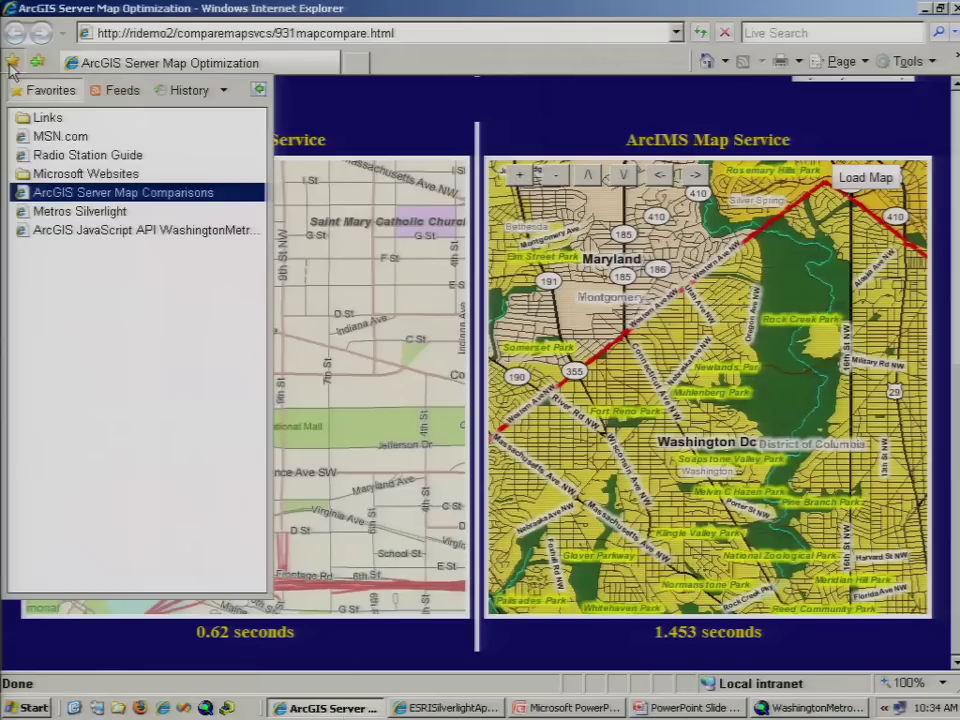
click(56, 230)
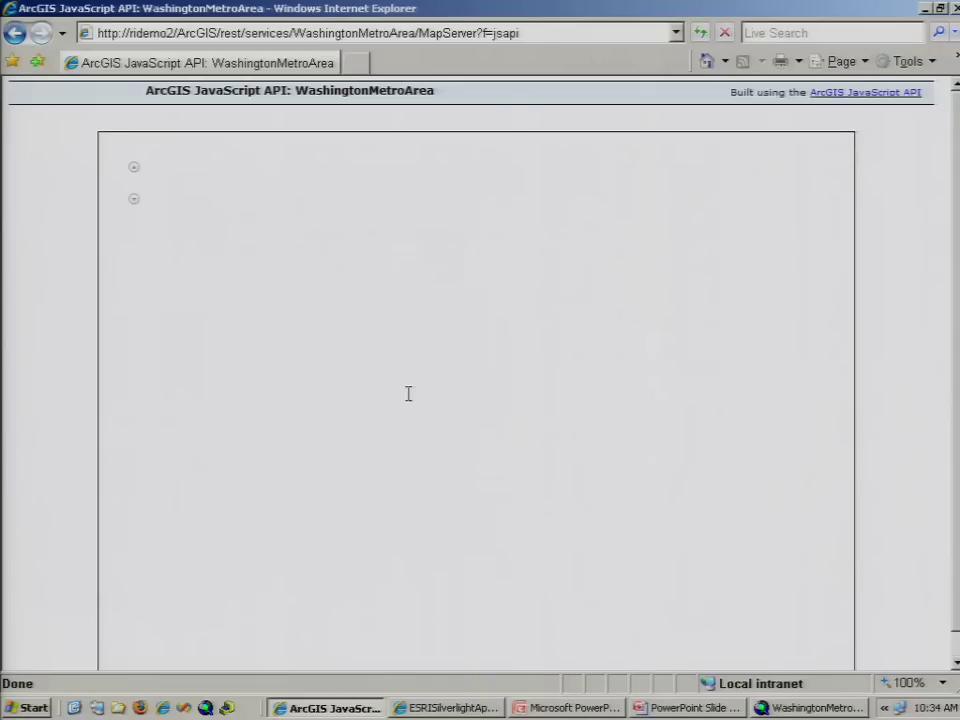
scroll(446, 422, up, 1)
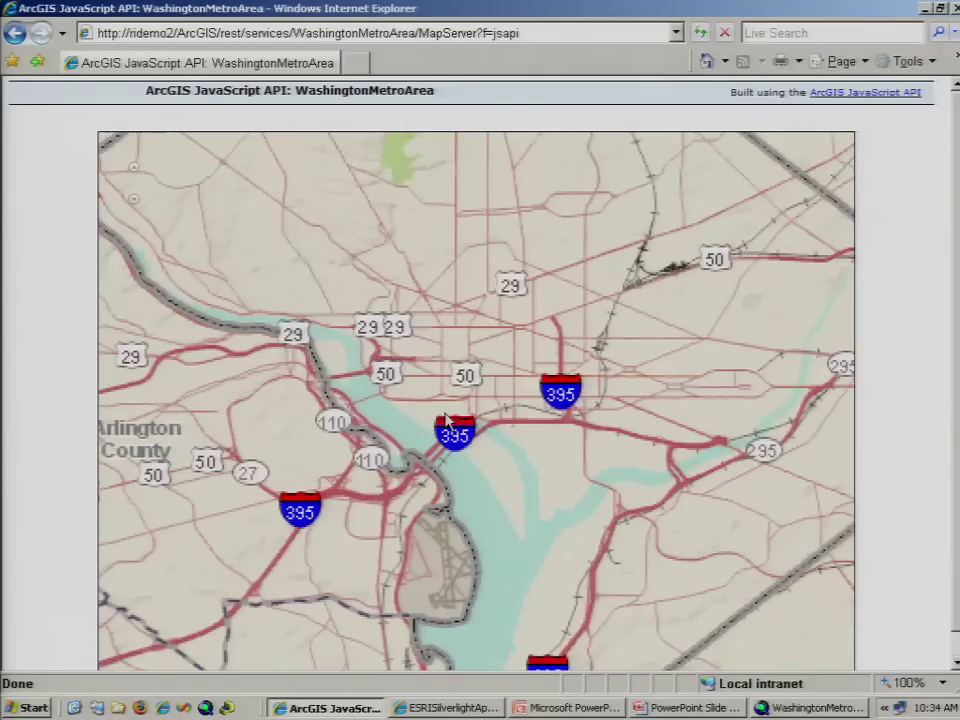
scroll(450, 414, up, 1)
scroll(457, 394, down, 2)
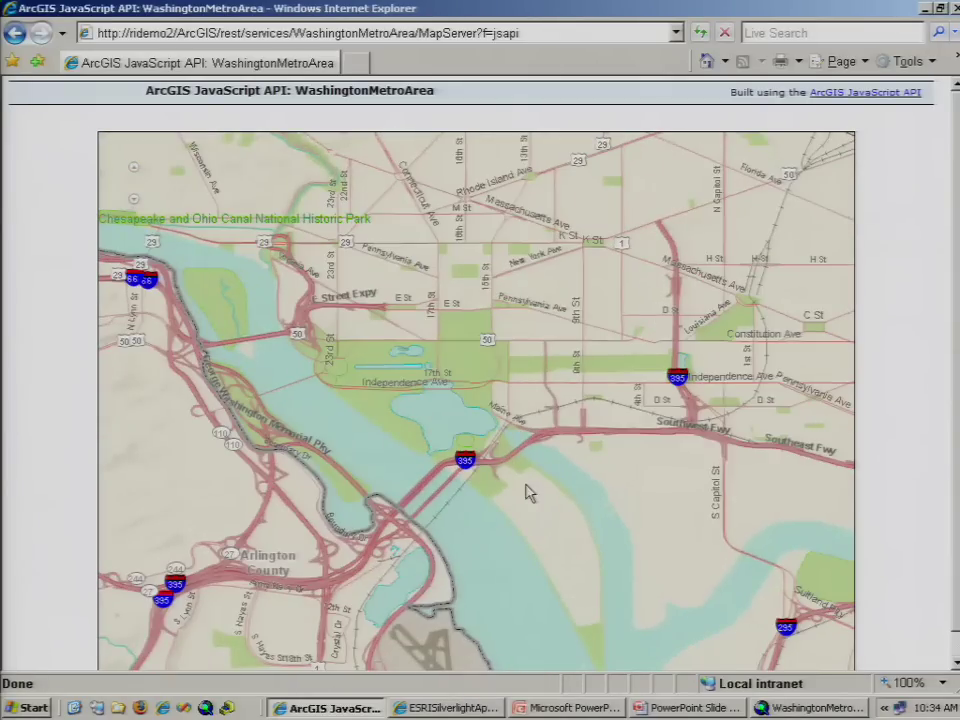
click(695, 707)
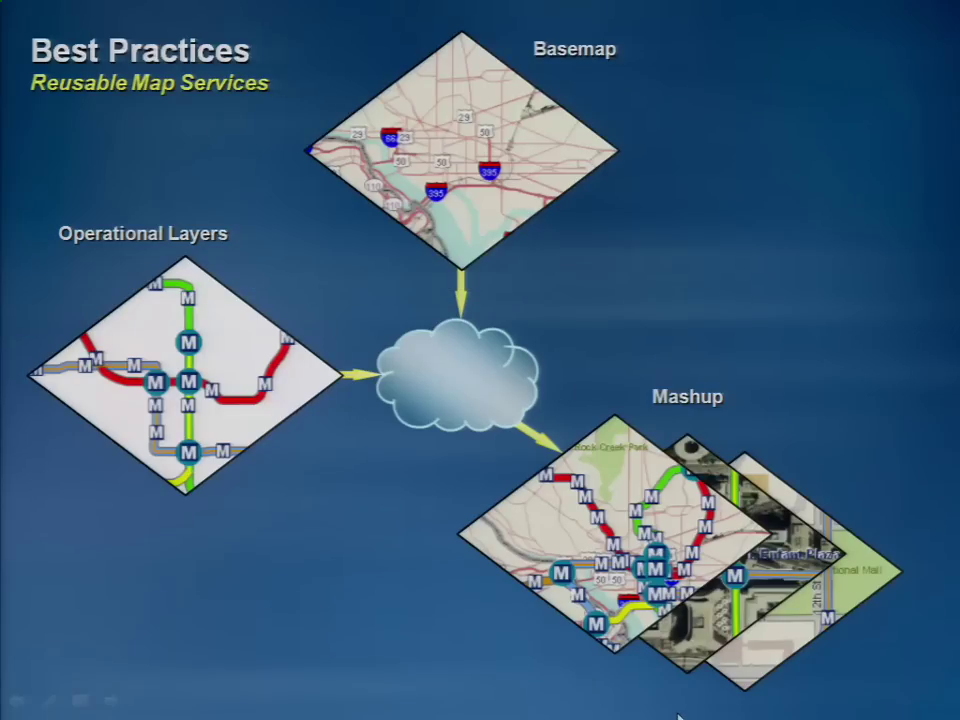